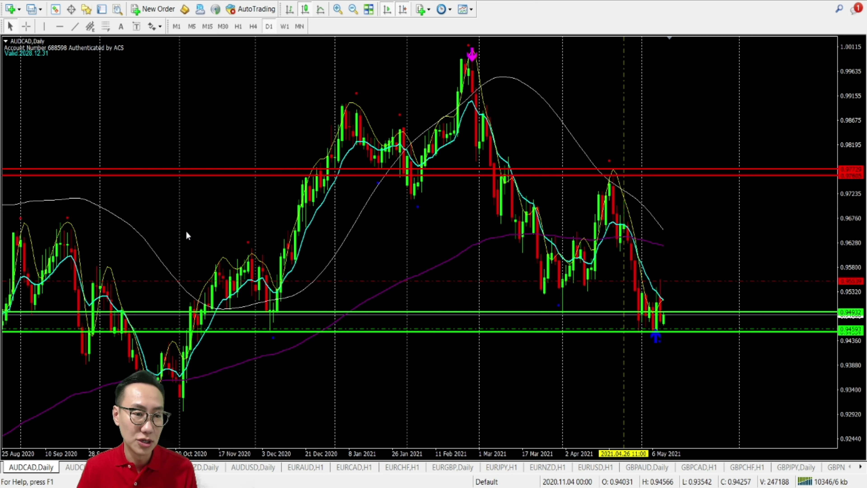
Switch AUDCAD from Daily to H4, then H1, and drag the red dashed level lower
click(256, 33)
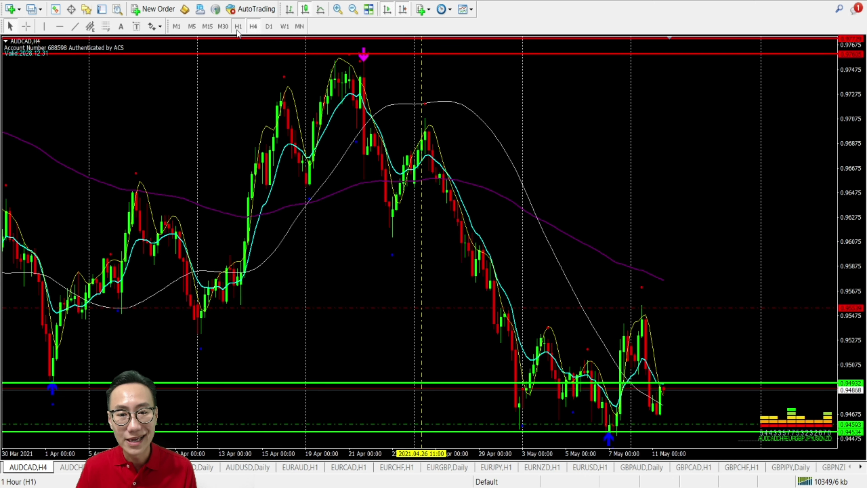
click(238, 27)
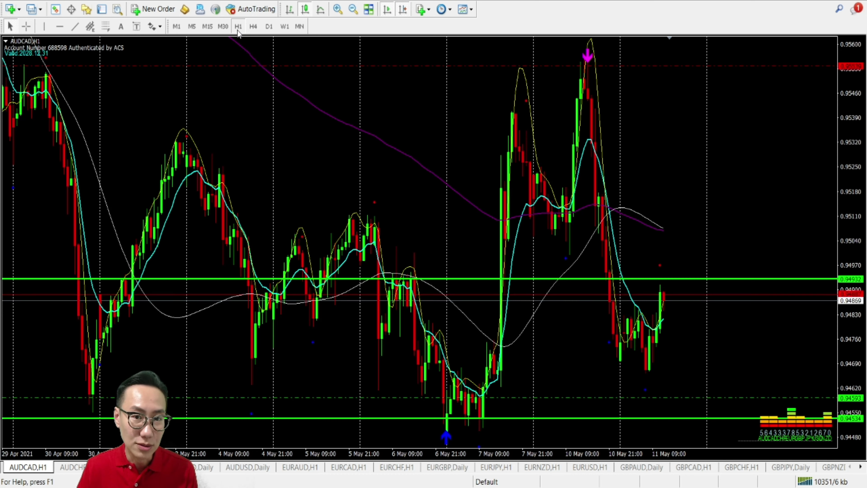
drag(788, 66, 811, 194)
Zoom out, move the red dashed level back up, then zoom in on the 5–11 May candles
click(352, 12)
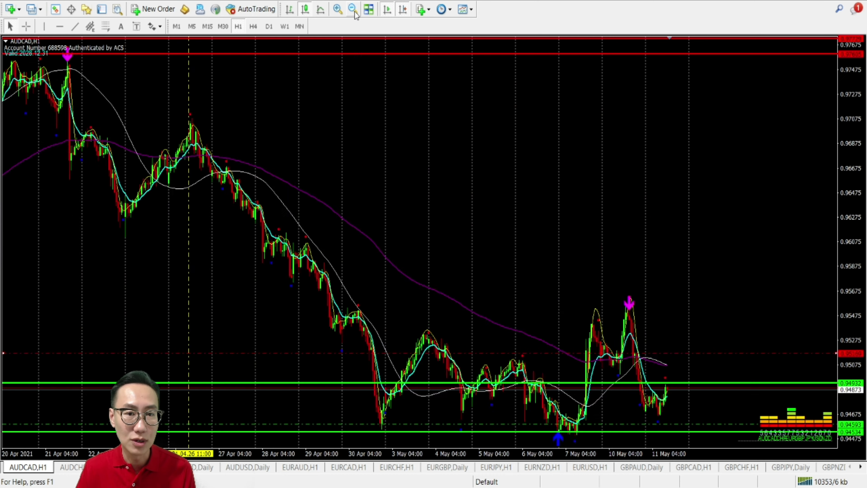
click(352, 11)
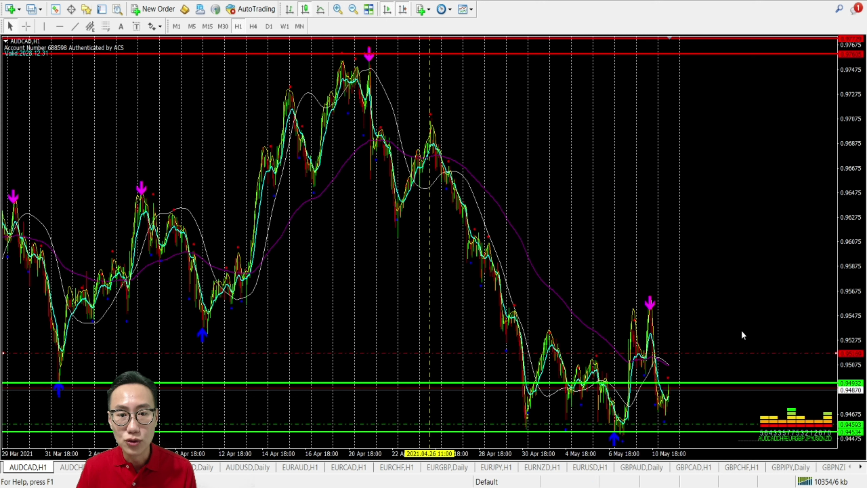
mouse_move(750, 354)
mouse_down()
mouse_move(753, 298)
mouse_move(752, 363)
mouse_up()
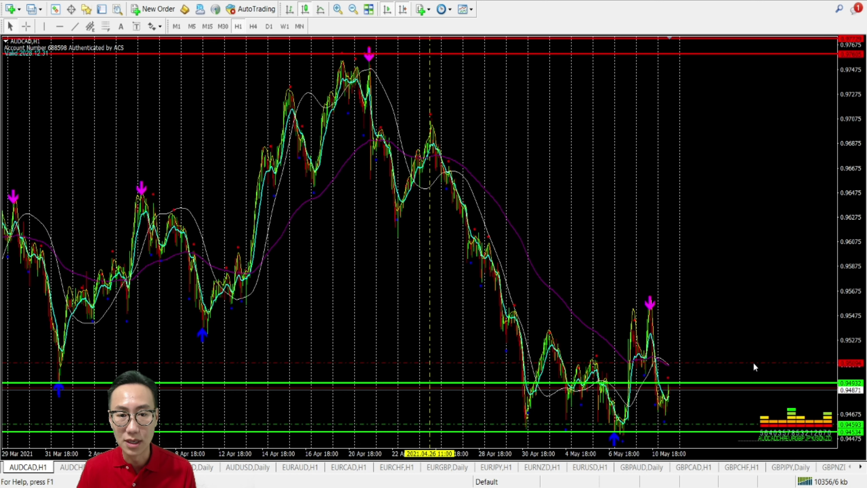
click(336, 10)
click(337, 9)
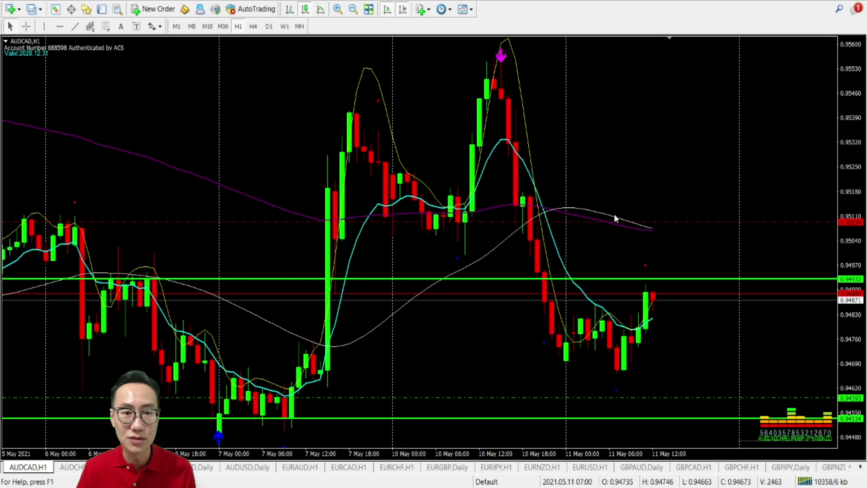
drag(619, 191, 693, 192)
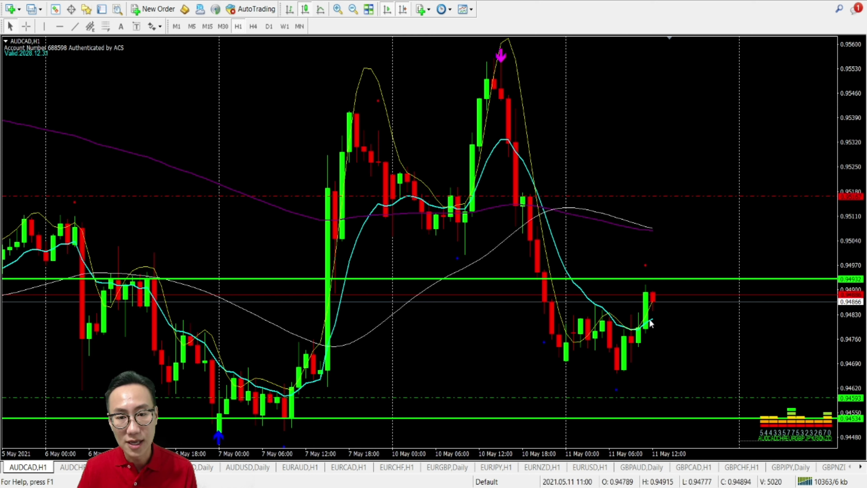
Measure AUDCAD H1 down to the last candle with the crosshair, then move to the AUDCHF chart
middle_click(662, 202)
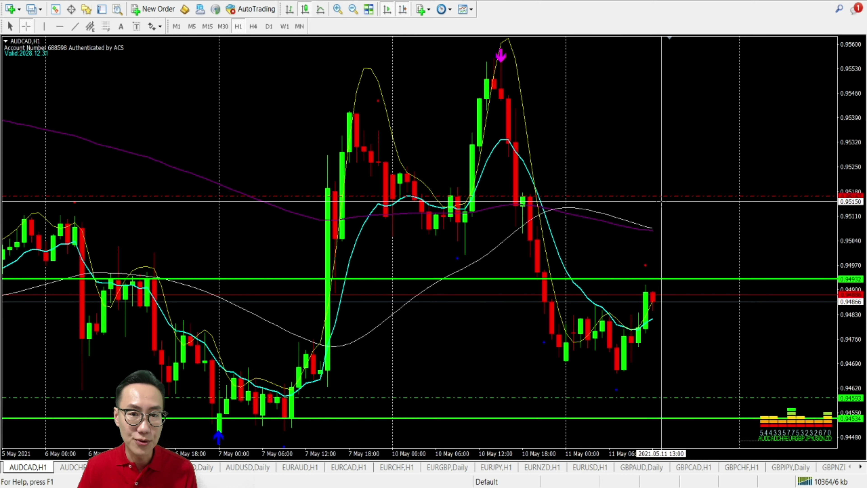
drag(678, 198, 663, 291)
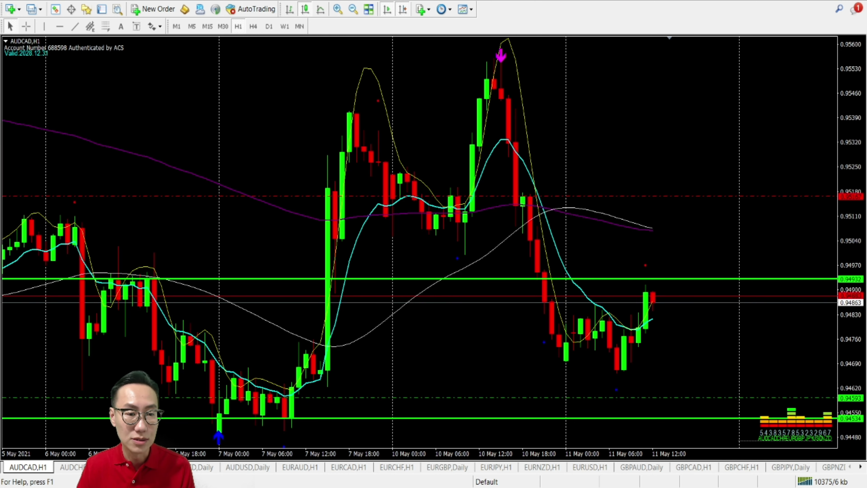
key(ctrl+Tab)
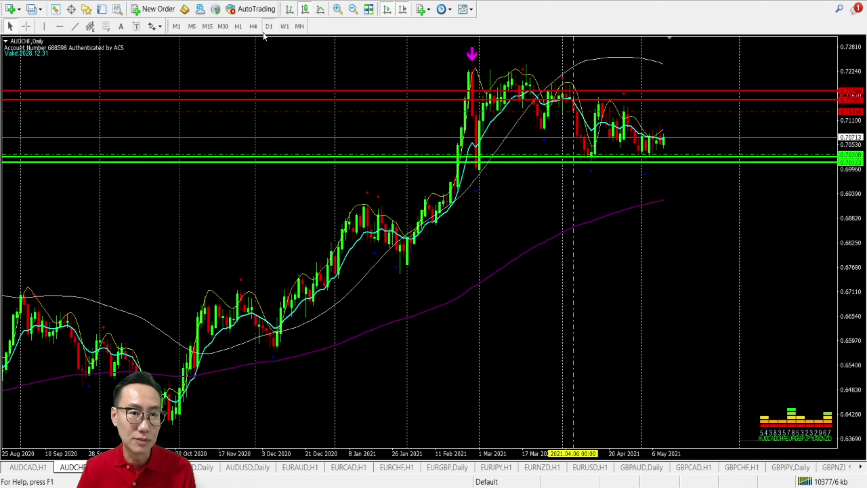
View AUDCHF on H4, lower its red dashed level, then switch to H1
click(255, 27)
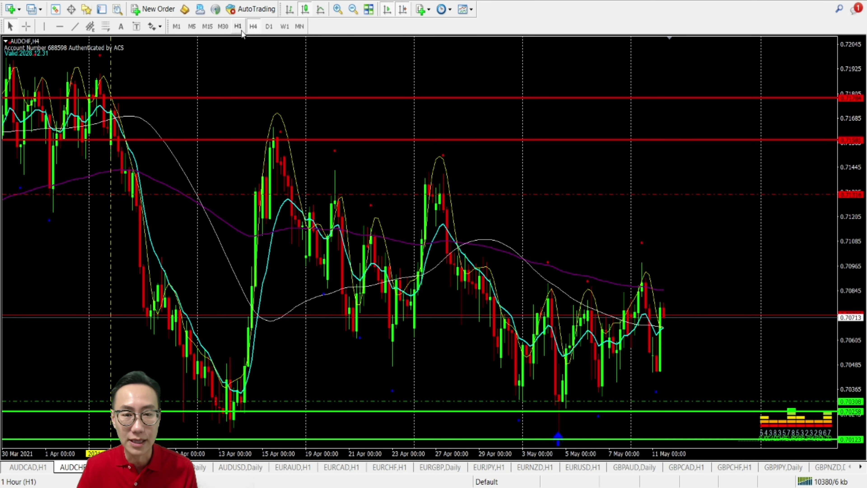
drag(732, 194, 732, 287)
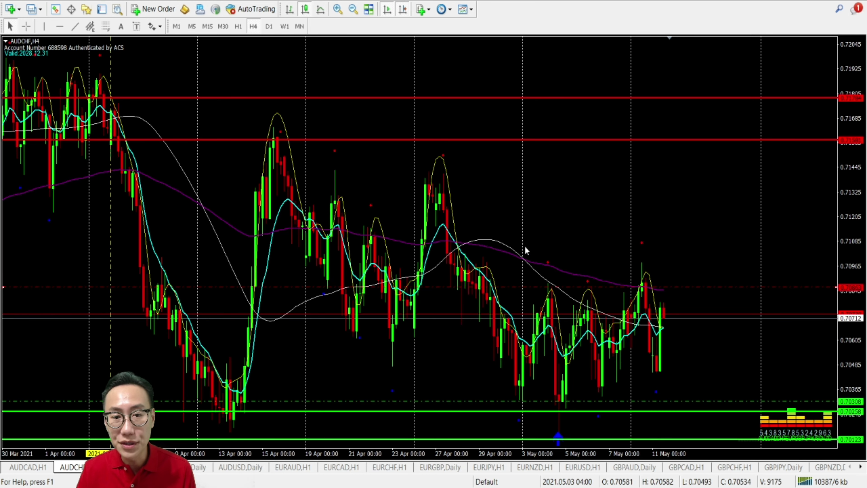
click(238, 26)
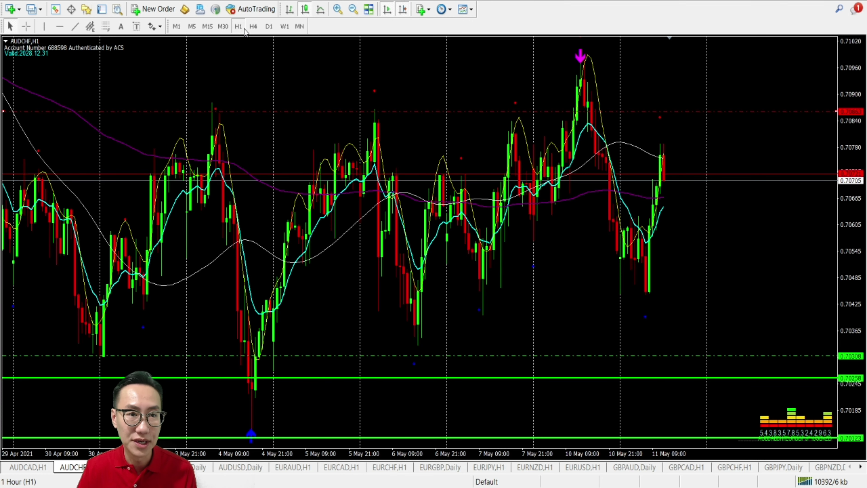
Recheck AUDCHF on Daily, H4 and H1, measure the drop from the recent high, then move to AUDJPY
click(269, 27)
click(253, 27)
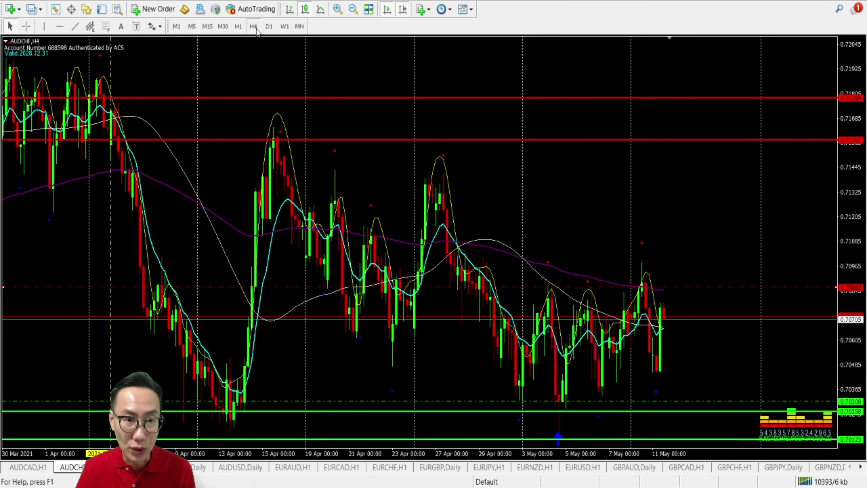
click(238, 27)
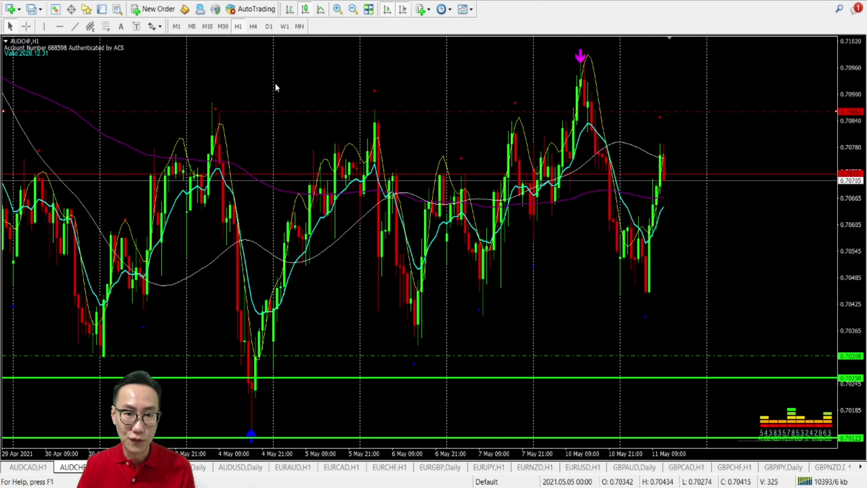
key(ctrl+f)
drag(711, 183, 655, 291)
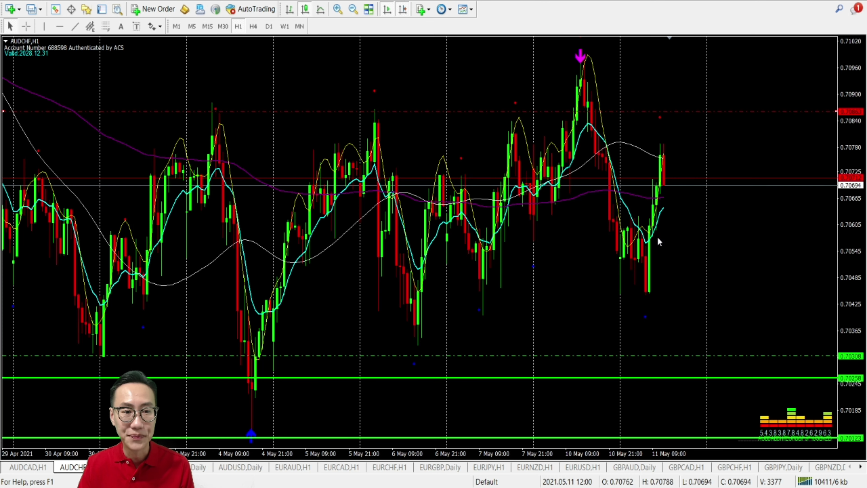
key(ctrl+Tab)
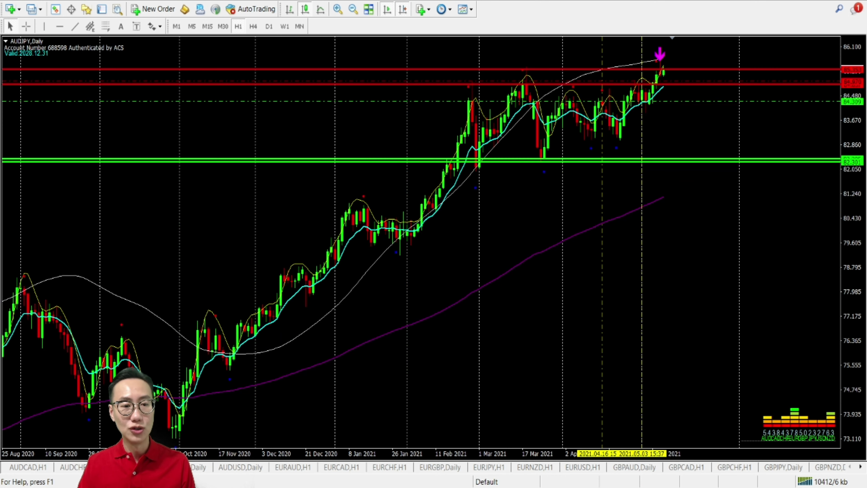
Cycle AUDJPY through H4, H1 and Daily several times, ending on the one-hour chart
click(253, 29)
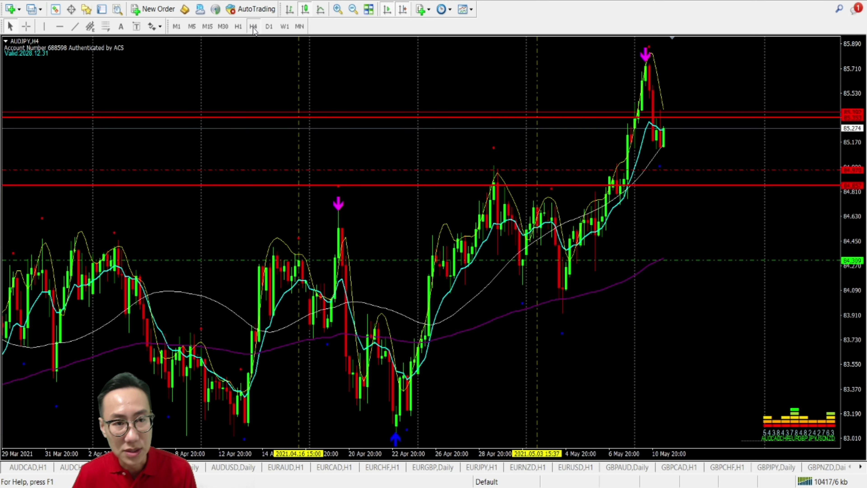
click(238, 26)
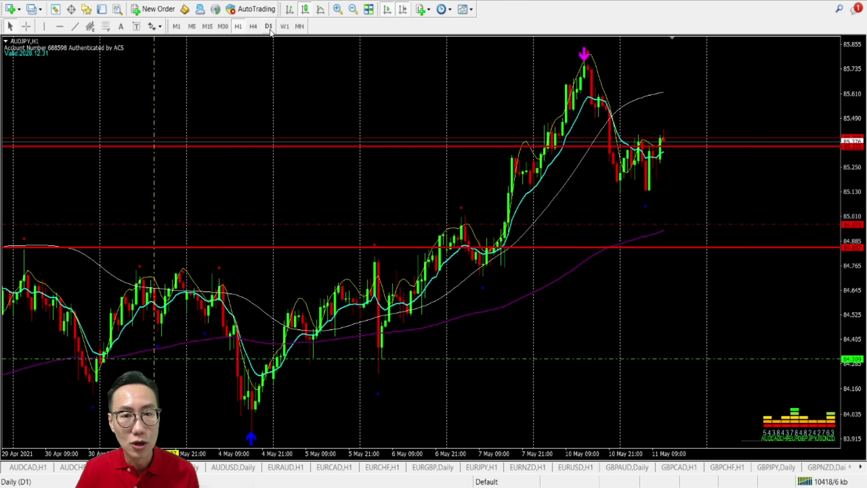
click(269, 27)
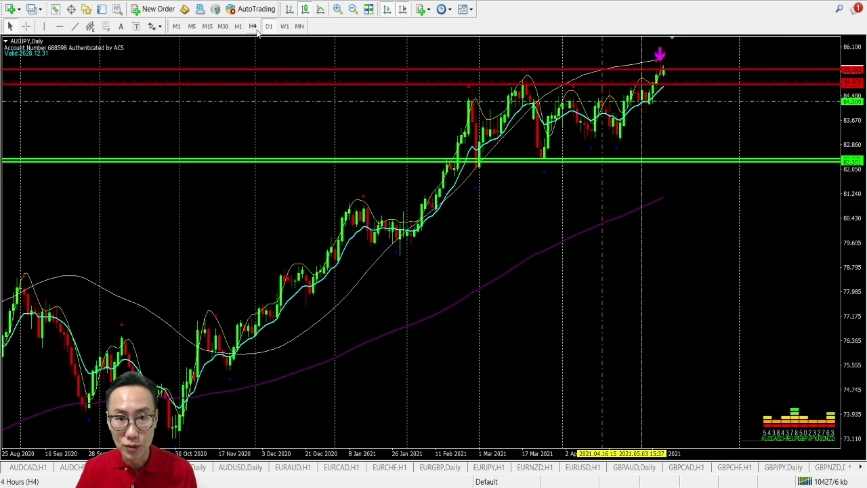
click(256, 29)
click(238, 28)
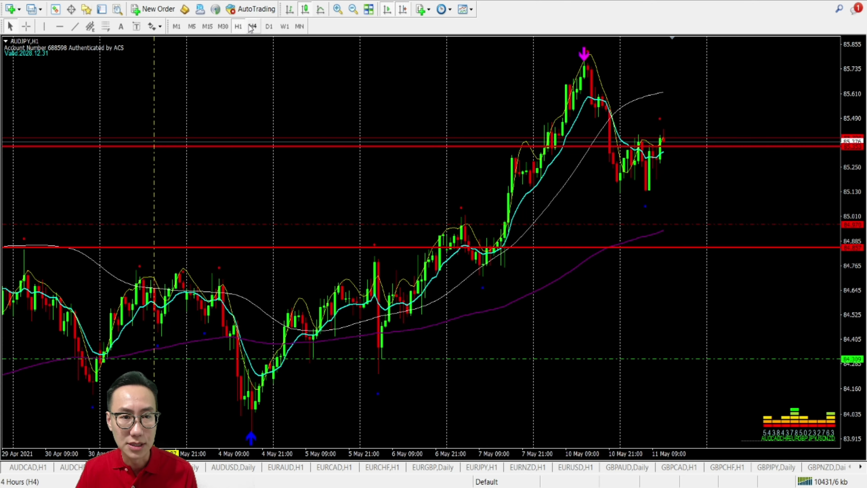
click(269, 27)
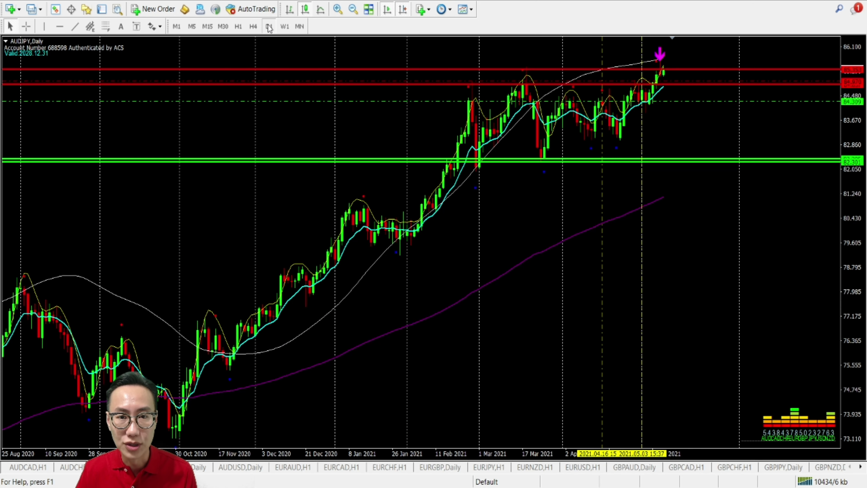
click(254, 28)
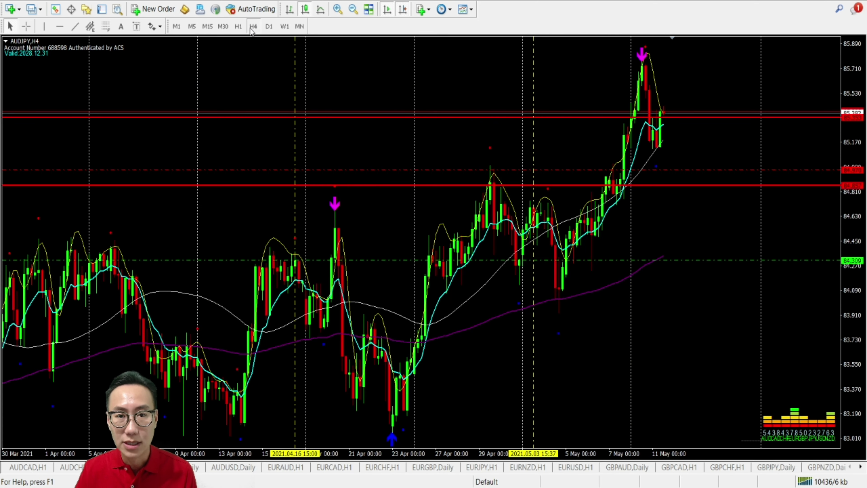
click(239, 26)
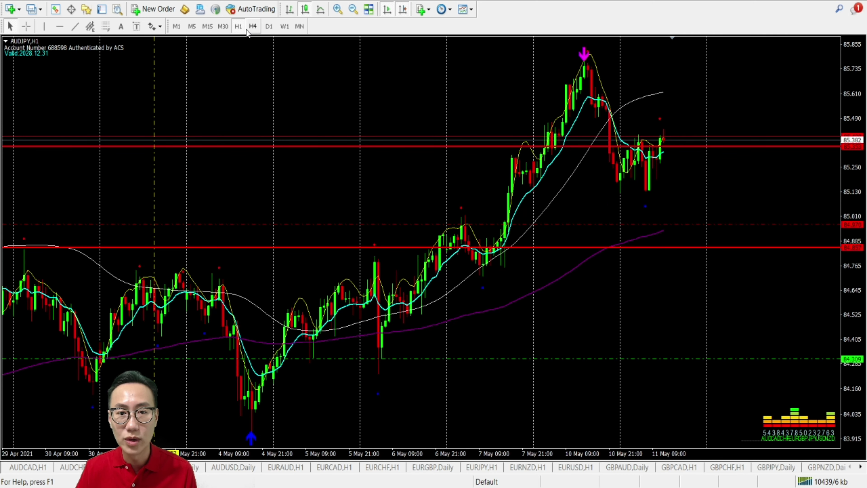
Raise the red level above recent highs and the green level to 85.109, measure, then open AUDNZD Daily
drag(676, 223, 720, 95)
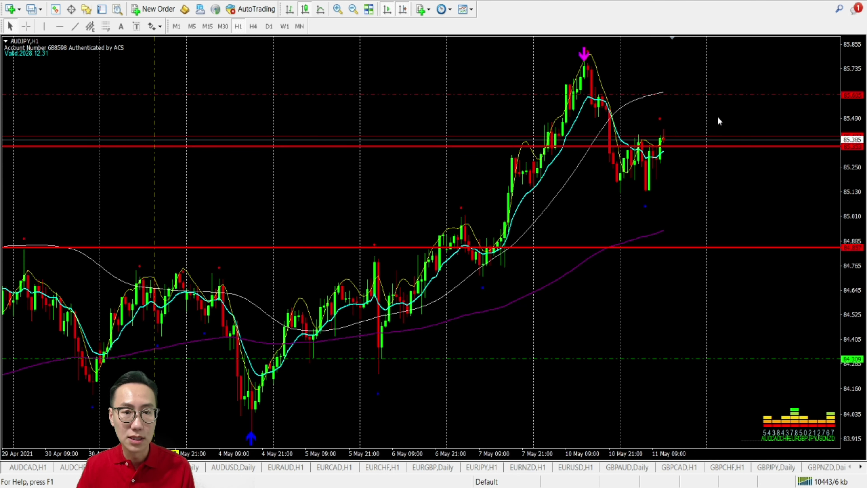
drag(664, 359, 691, 188)
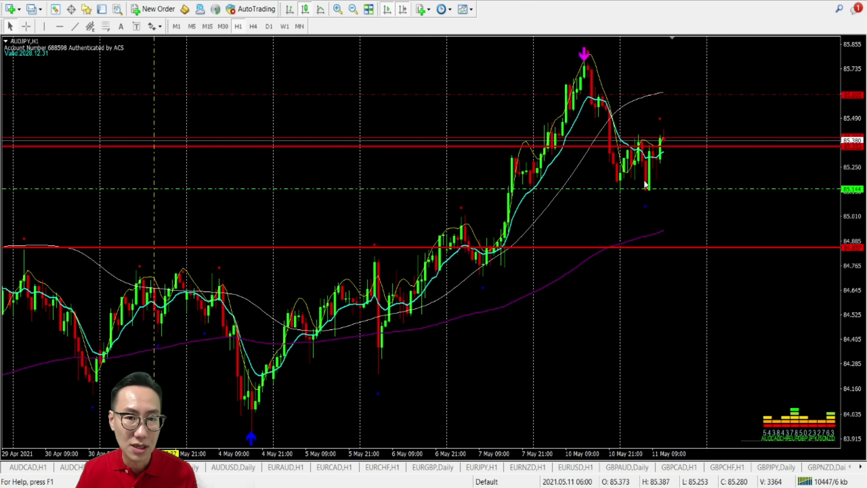
middle_click(680, 144)
drag(680, 143, 699, 190)
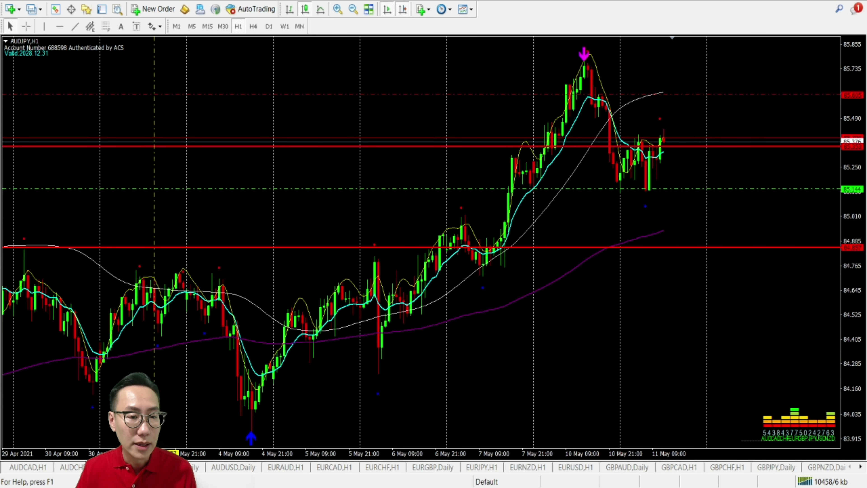
click(197, 467)
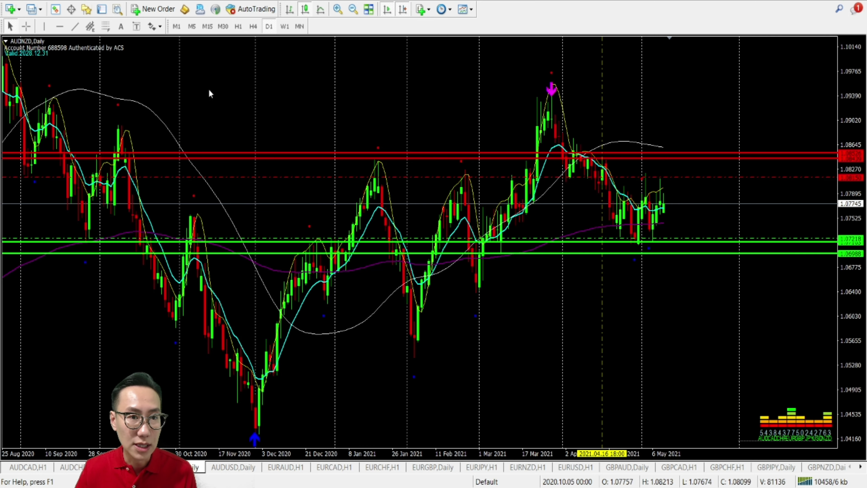
Flip AUDNZD through Daily, H4 and H1, then lower the red dashed level toward price on H1
click(254, 27)
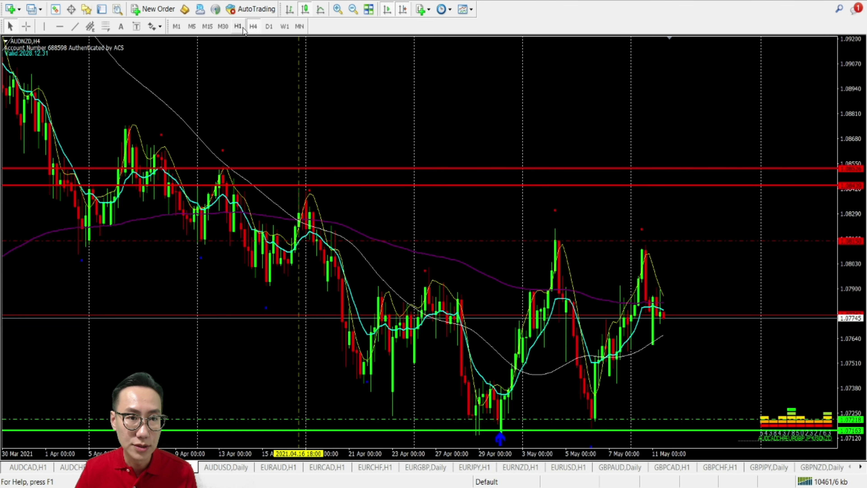
click(238, 27)
click(268, 26)
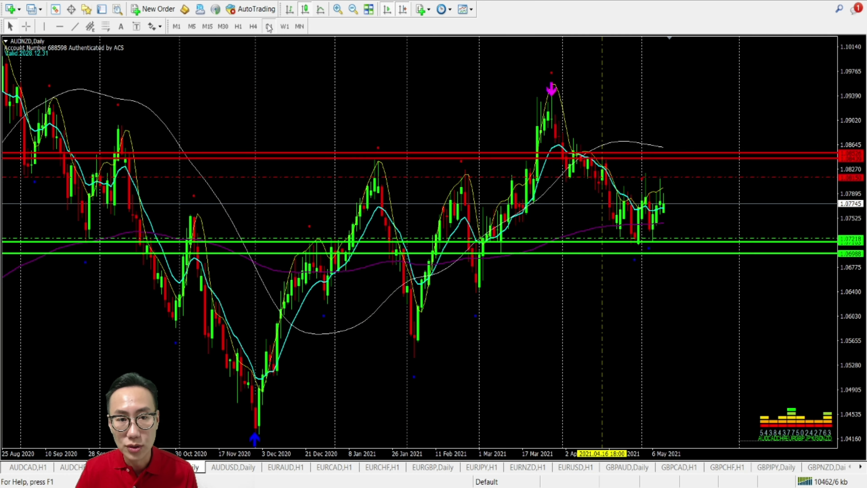
click(253, 26)
click(238, 26)
click(268, 26)
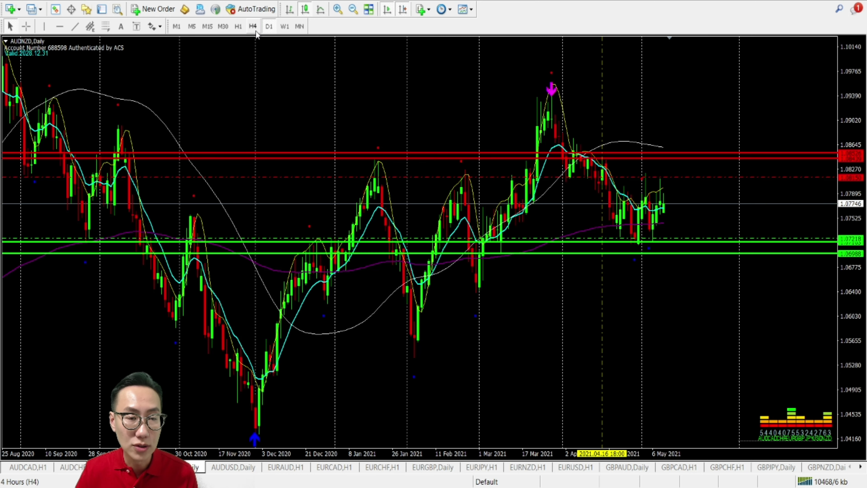
click(254, 29)
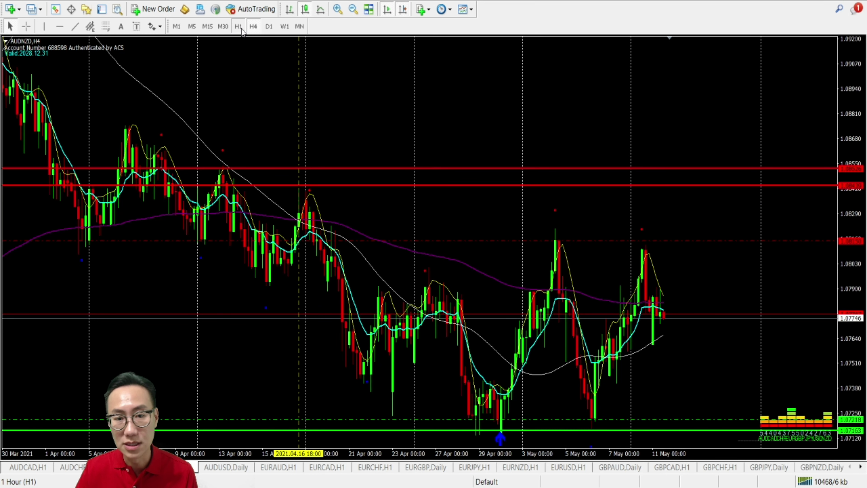
click(238, 27)
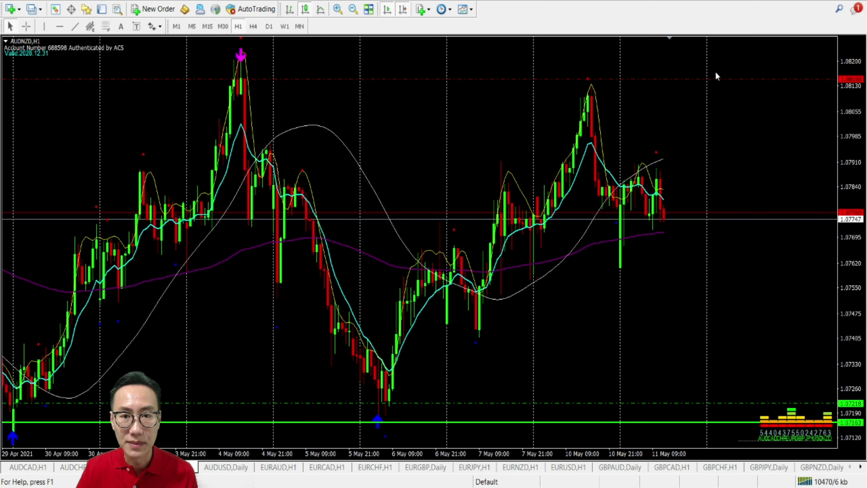
drag(715, 79, 710, 165)
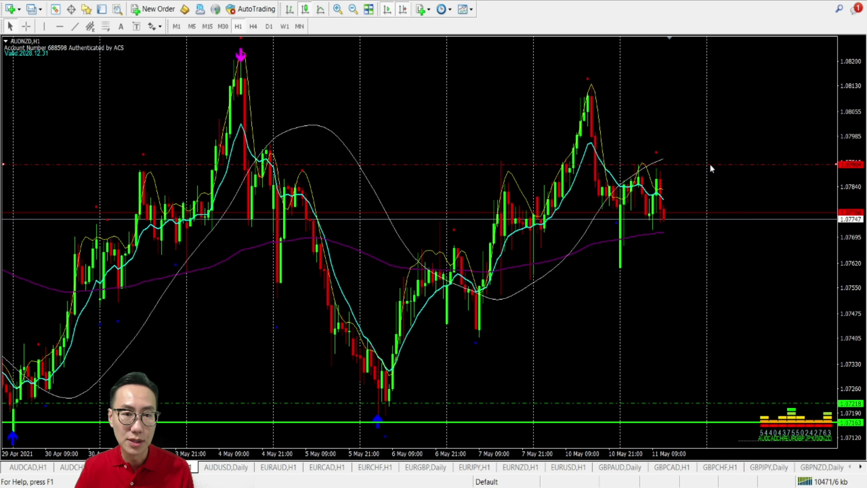
Recheck H4 and Daily, then on H1 raise the green dashed level to 1.07715
click(253, 26)
click(269, 27)
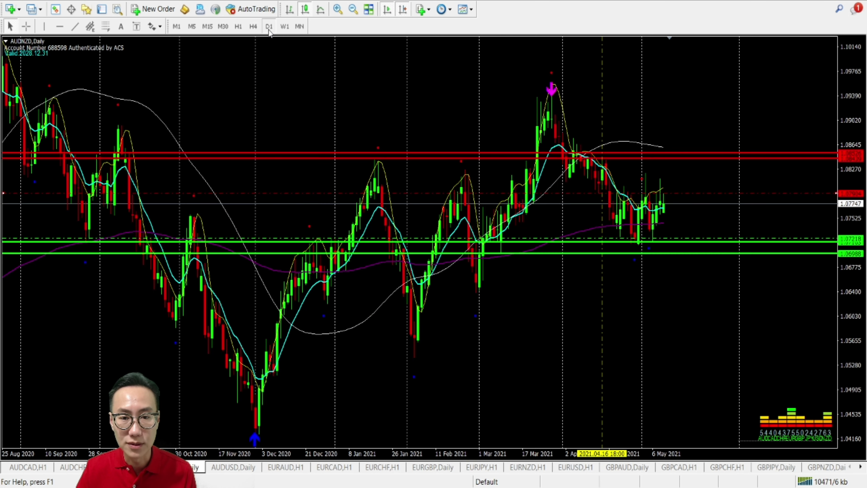
click(253, 26)
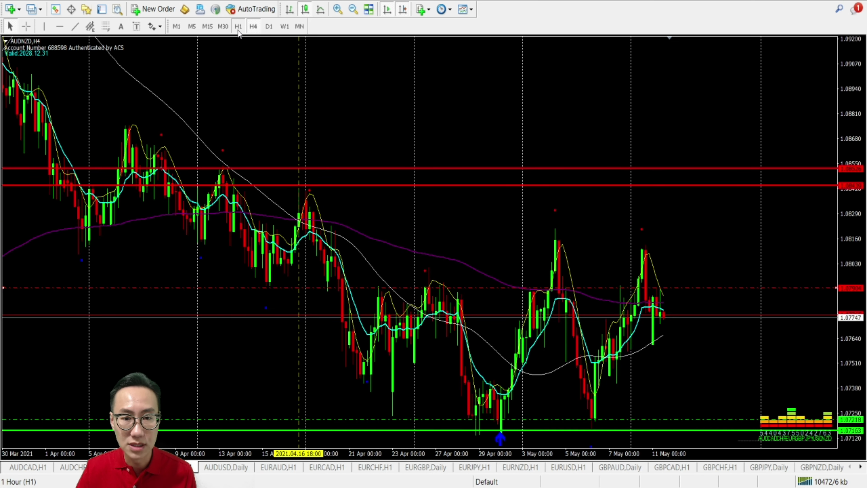
click(238, 28)
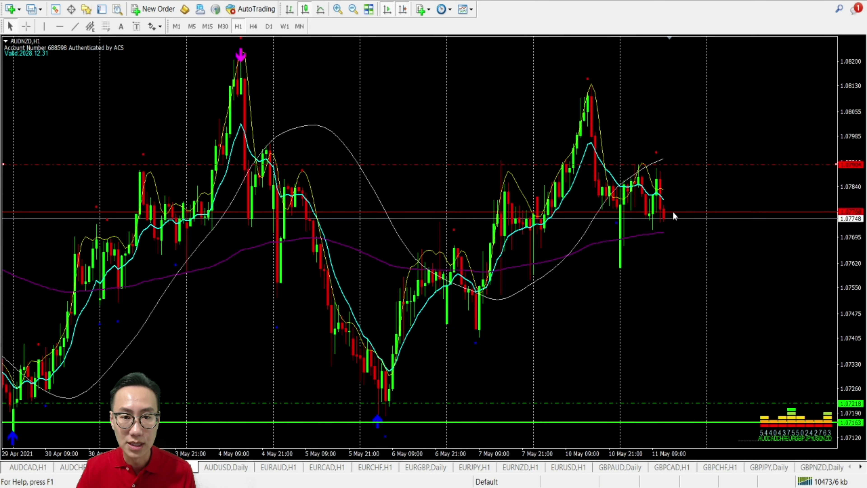
drag(673, 406, 711, 230)
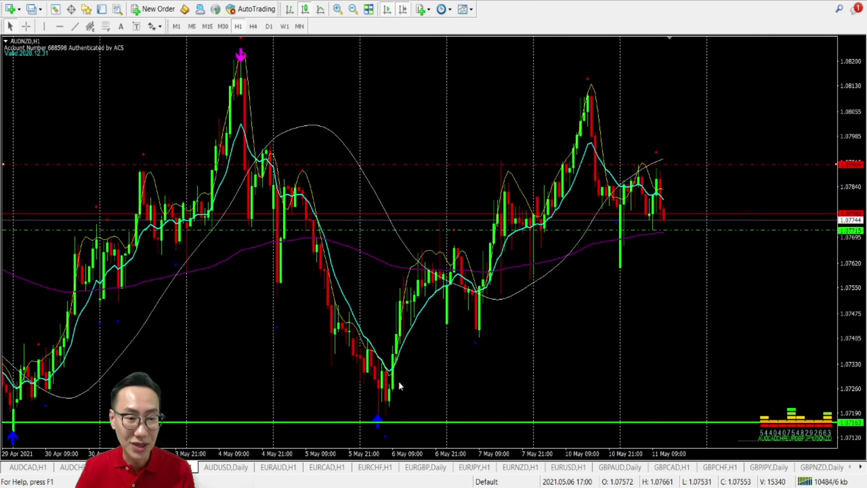
Open the AUDUSD Daily chart, view it on H4 and H1, and briefly toggle the crosshair
click(226, 469)
click(226, 468)
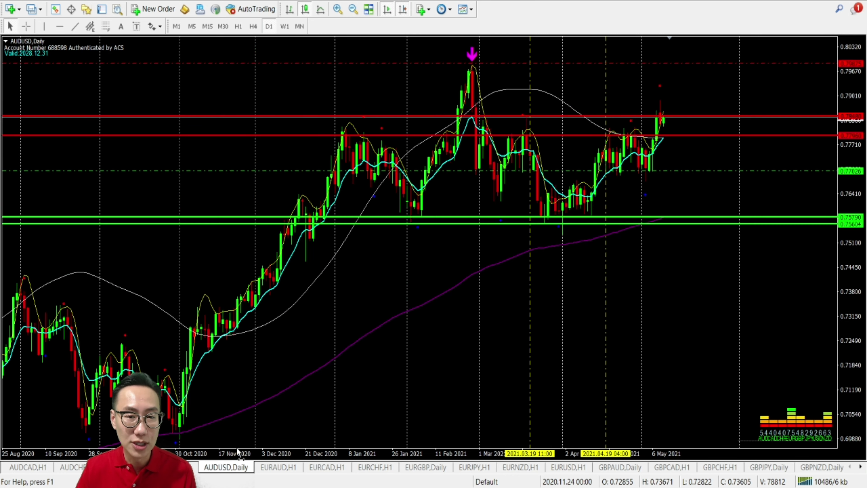
click(257, 28)
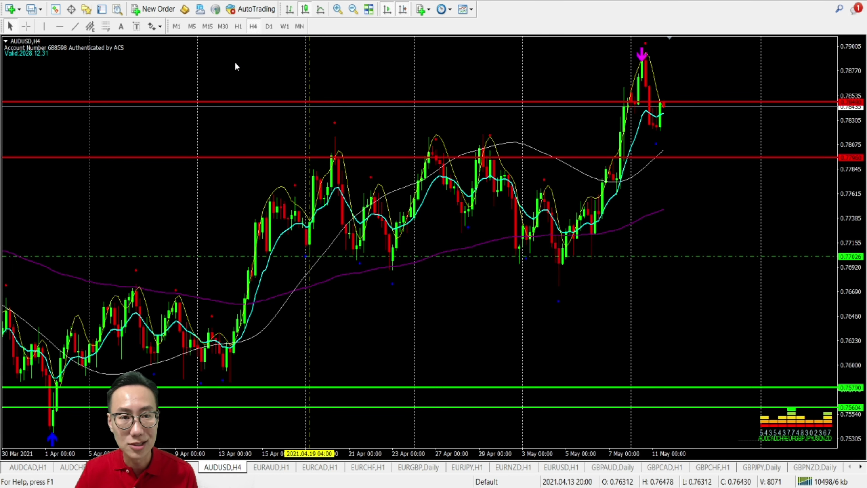
click(239, 27)
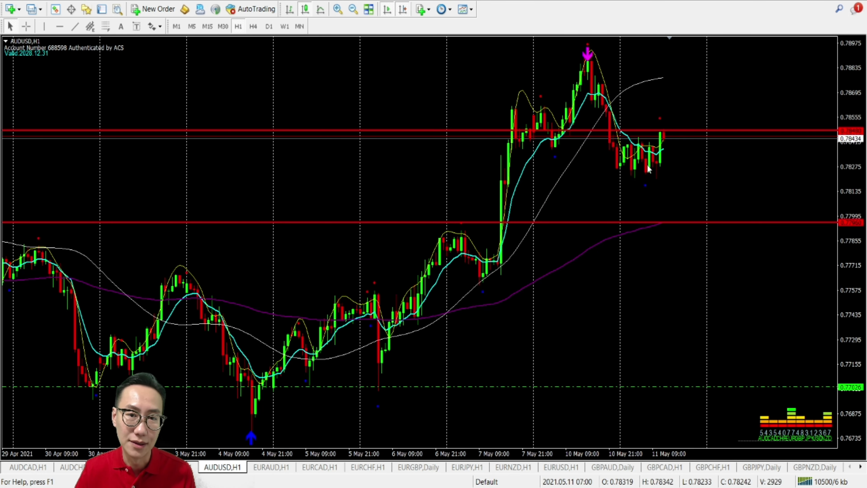
middle_click(663, 147)
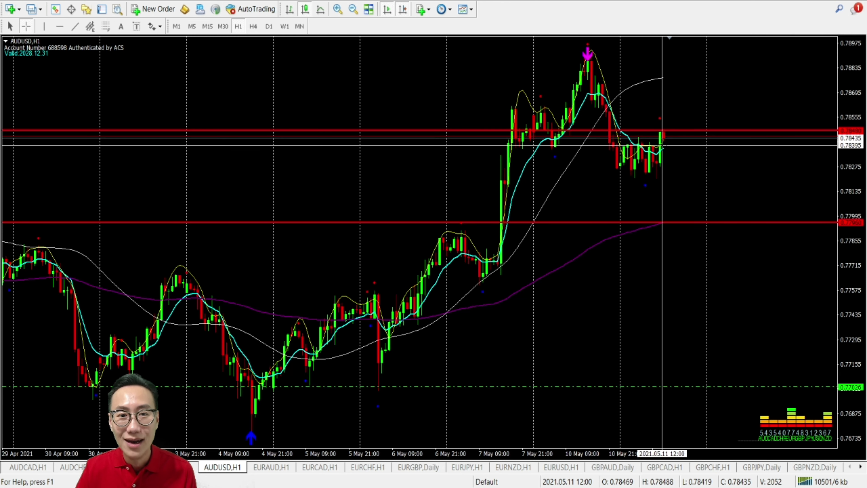
middle_click(662, 145)
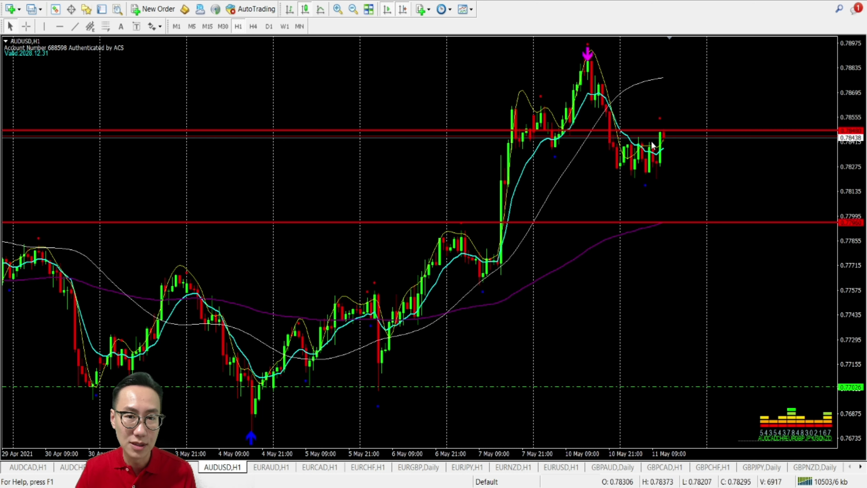
Compare AUDUSD across Daily, H4 and H1 repeatedly, finish on H1, then open the EURAUD hourly chart
click(268, 27)
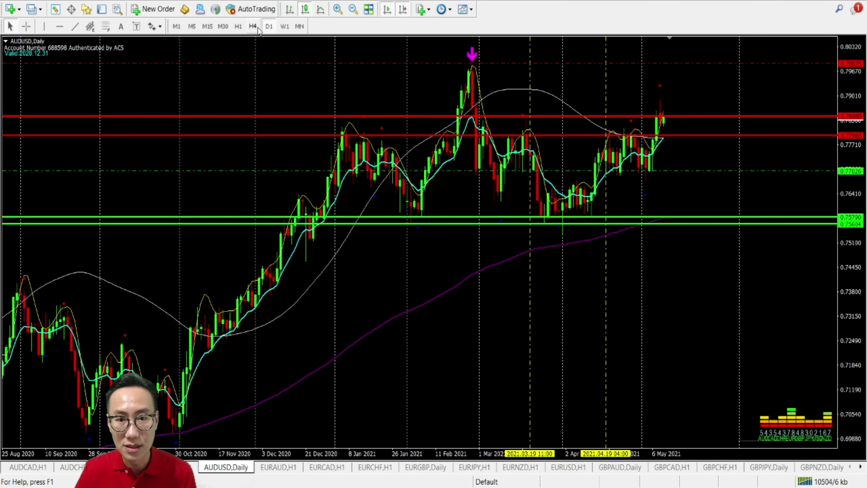
click(255, 27)
click(238, 28)
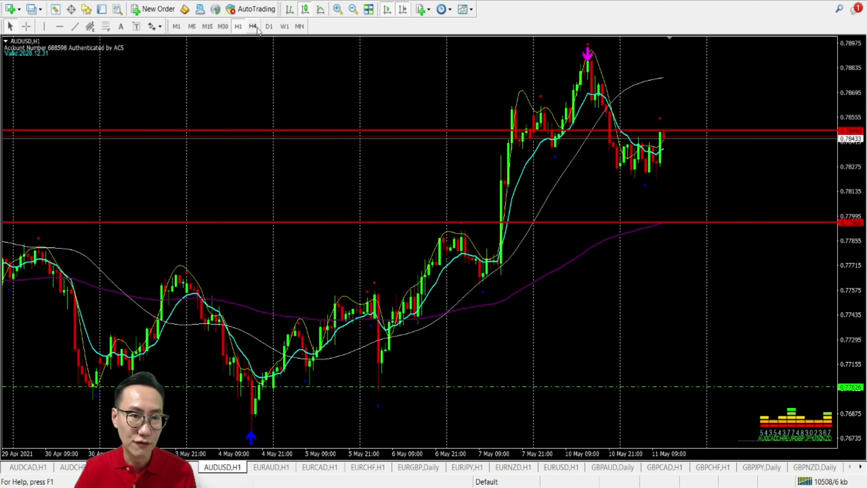
click(268, 29)
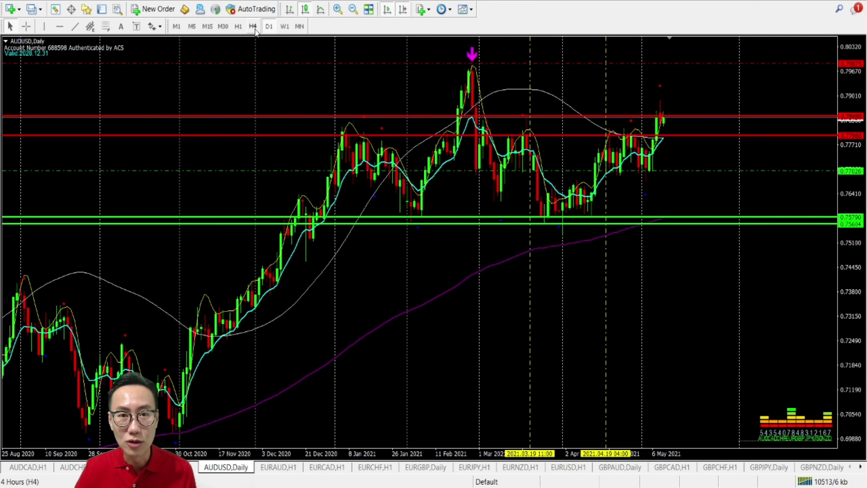
click(254, 29)
click(239, 30)
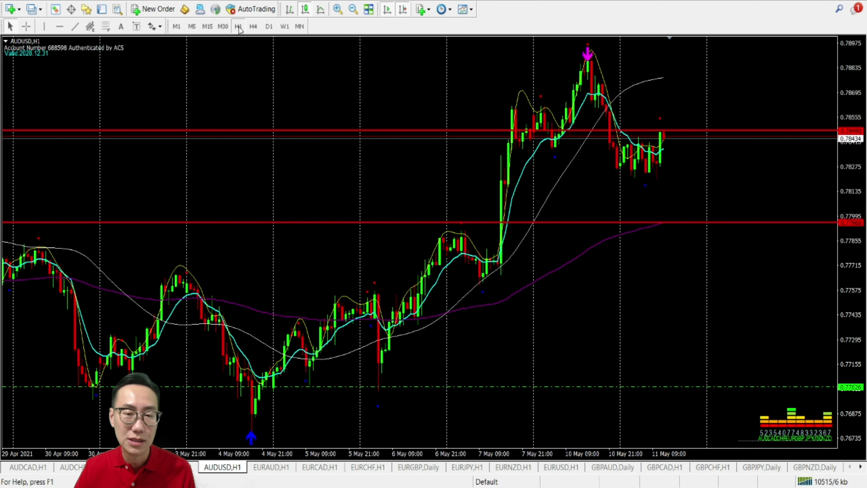
click(253, 28)
click(269, 27)
click(252, 28)
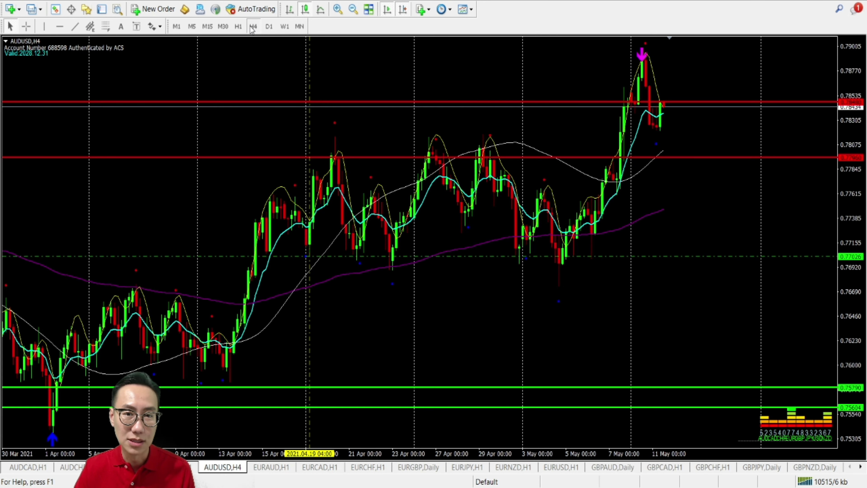
click(244, 27)
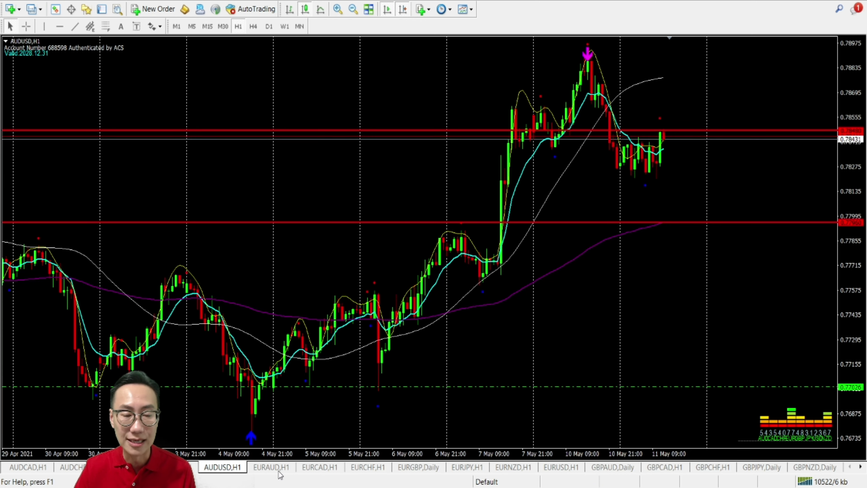
click(272, 467)
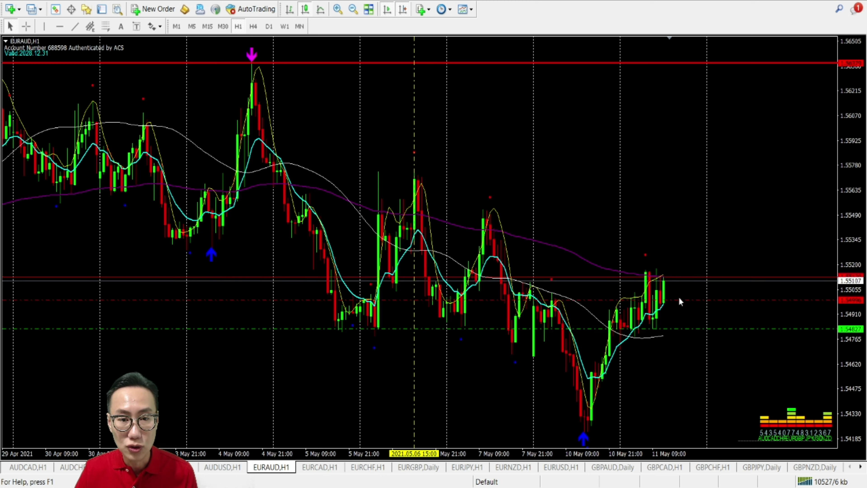
Raise EURAUD's red dashed level to about 1.5515, zoom out, and check the H4 and Daily charts
drag(680, 299, 694, 273)
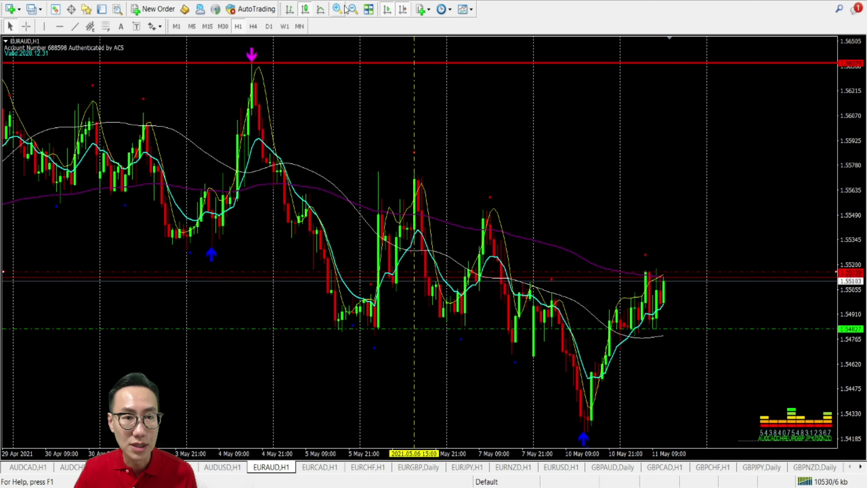
click(353, 10)
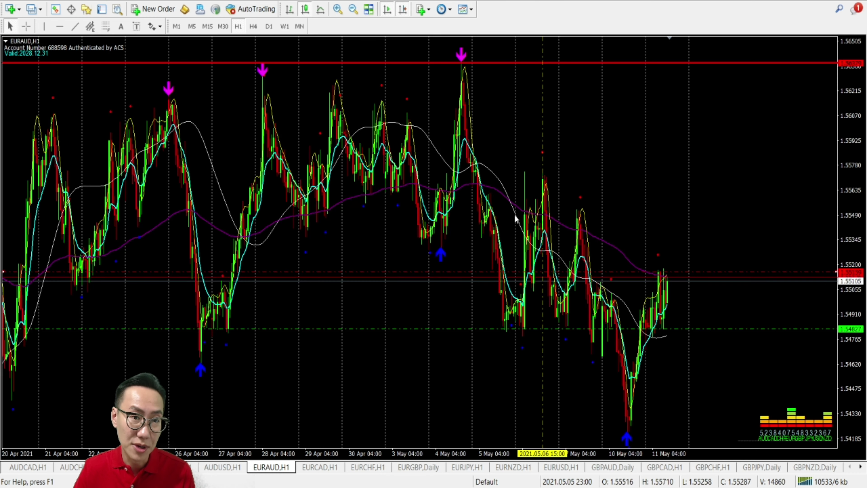
click(253, 26)
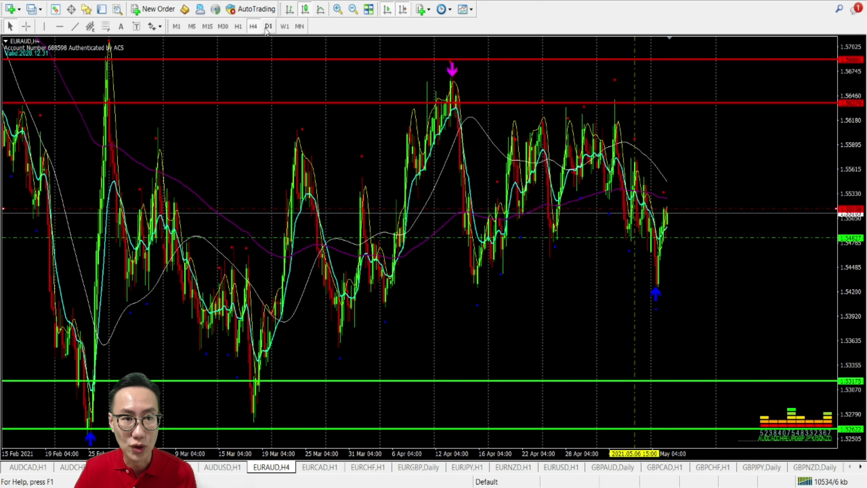
click(267, 28)
Back on H1, move the red level higher, measure moves to 1.55152 and 1.55081, then open EURCAD H1
click(239, 27)
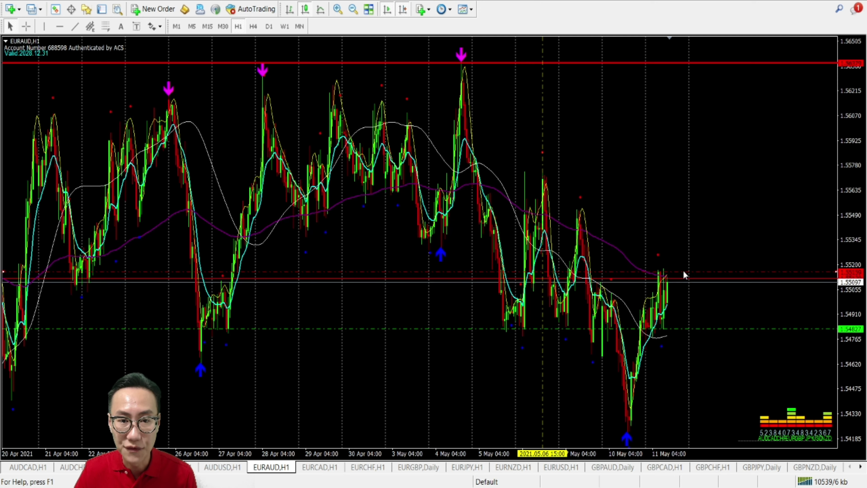
drag(684, 271, 695, 221)
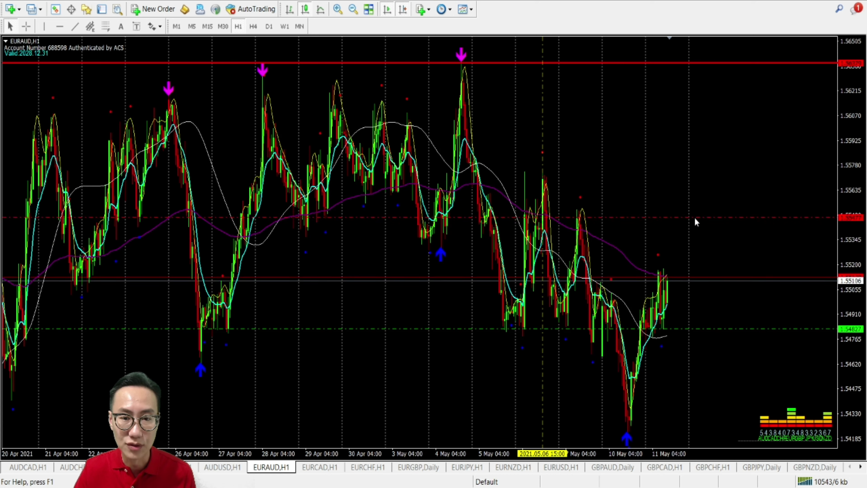
middle_click(697, 224)
drag(696, 220, 673, 278)
middle_click(656, 329)
drag(656, 329, 678, 283)
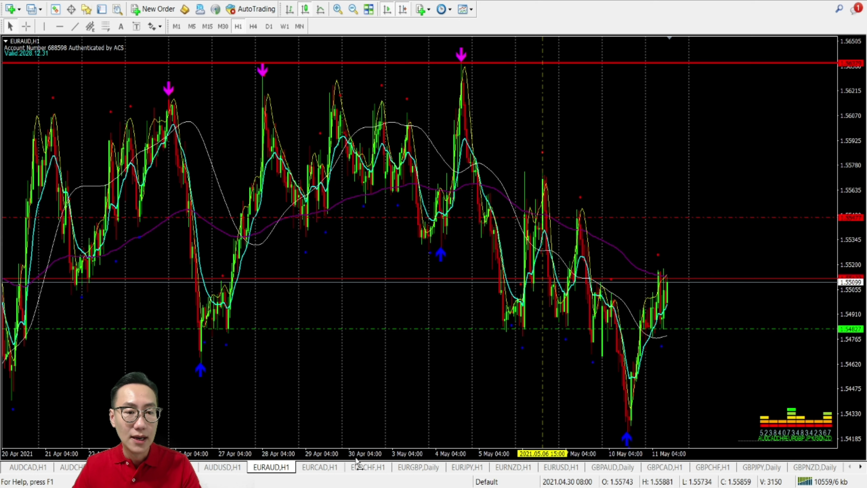
click(319, 467)
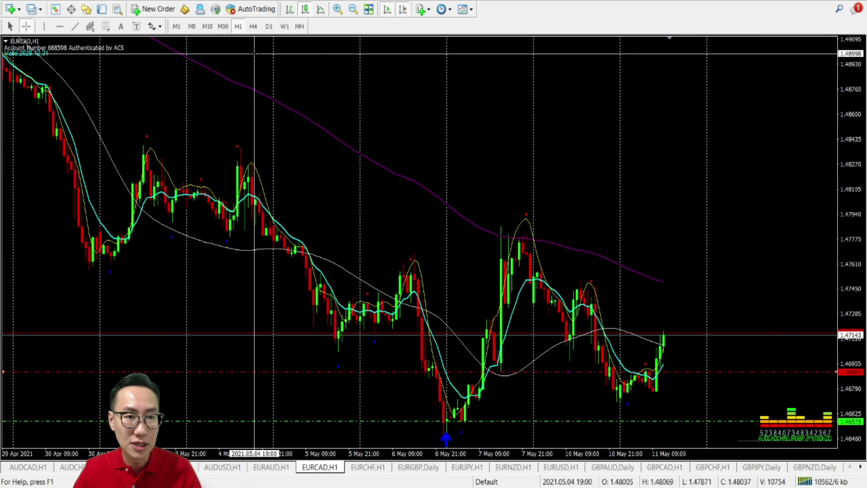
Check EURCAD on Daily and H4, then raise the dashed red level on the H1 chart
click(269, 26)
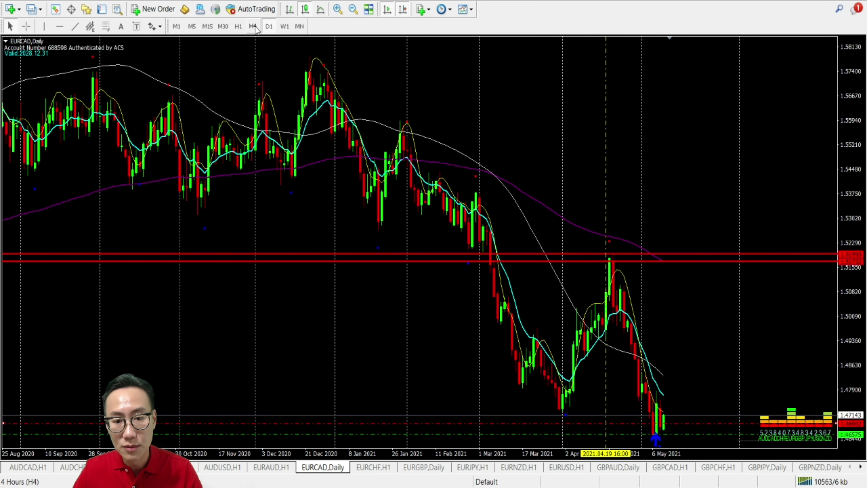
click(253, 26)
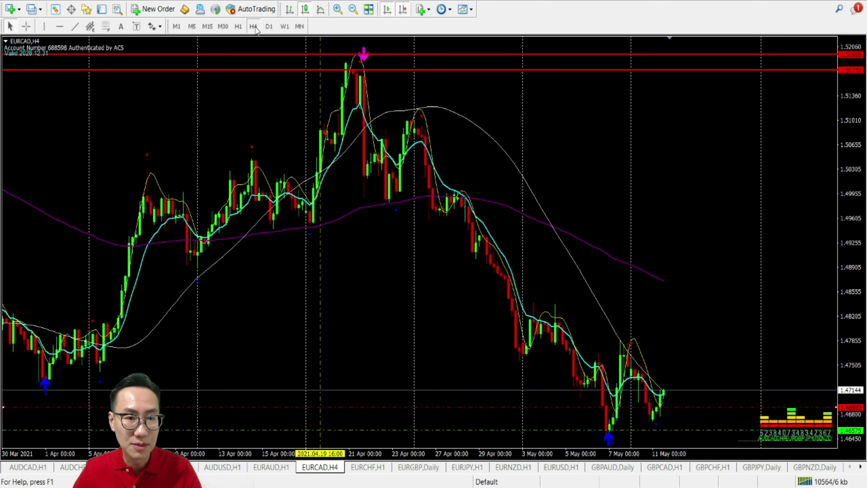
click(238, 28)
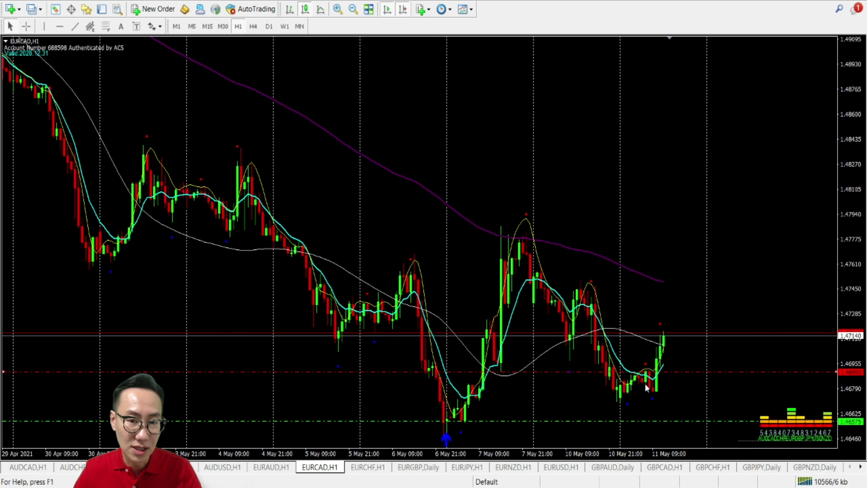
drag(681, 371, 694, 306)
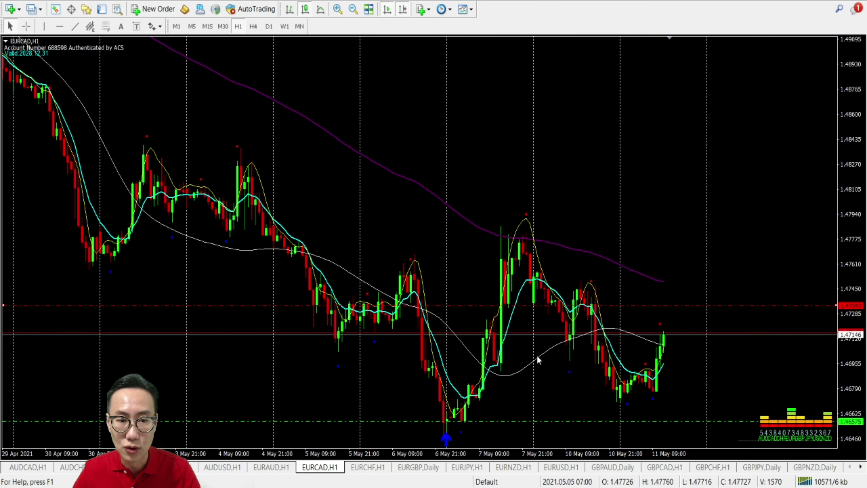
Measure the distance from price to the red level, then open the EURGBP Daily chart
middle_click(684, 334)
drag(683, 332, 688, 303)
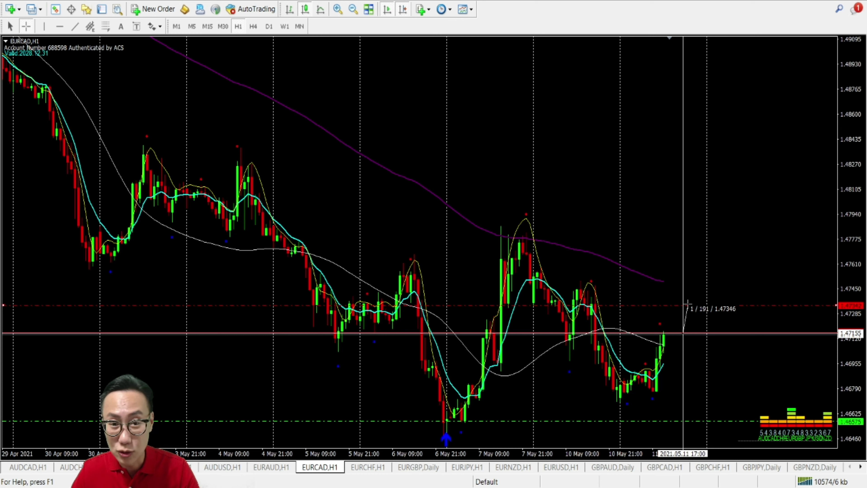
drag(688, 305, 688, 305)
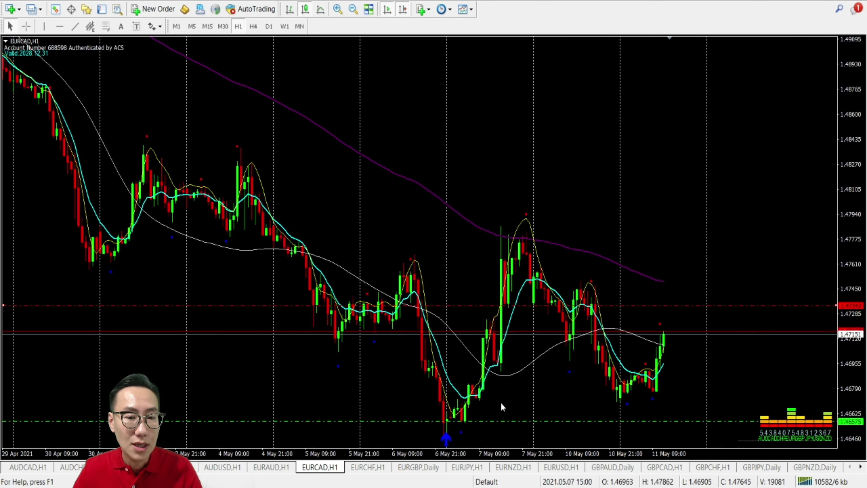
click(417, 467)
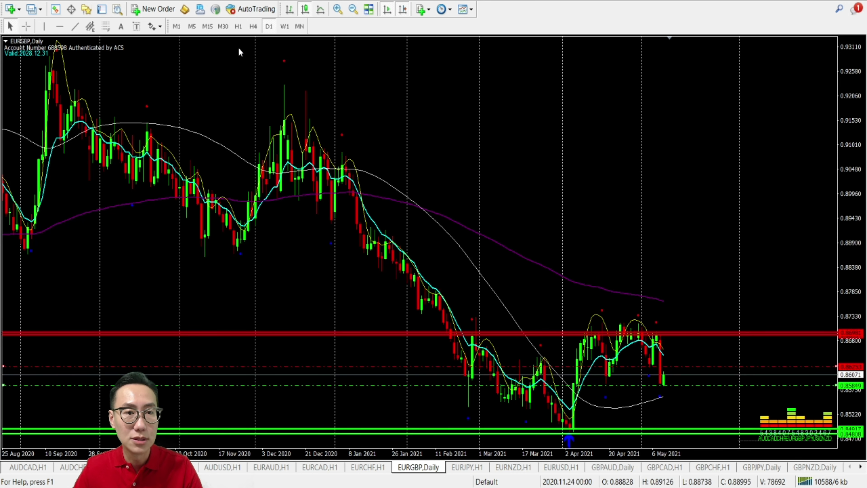
View EURGBP on H4 then H1, lower the dashed red level, measure it from price, then open EURJPY H1
click(250, 29)
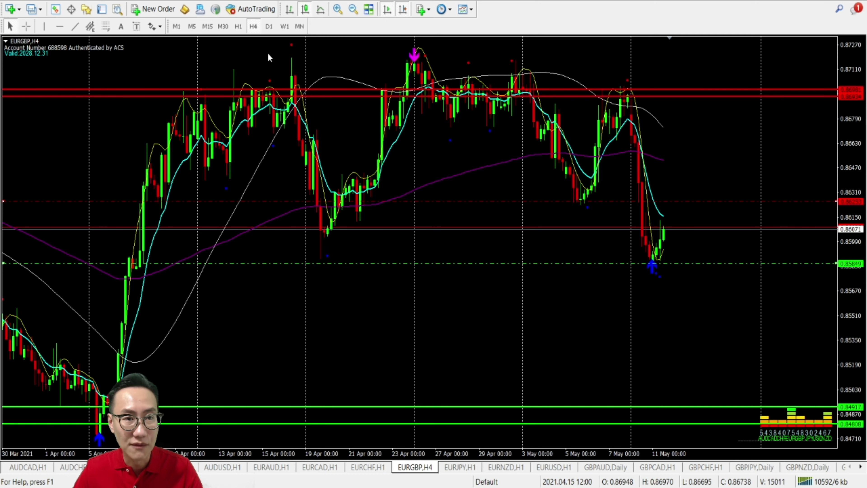
click(238, 27)
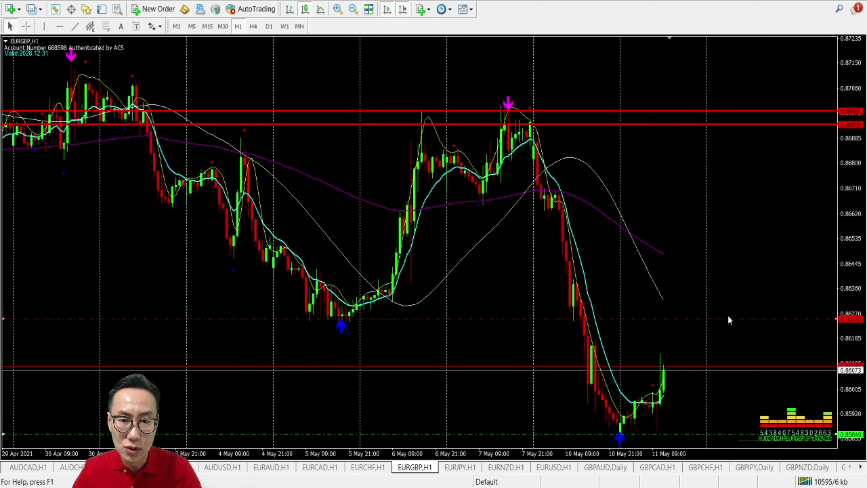
drag(728, 318, 713, 338)
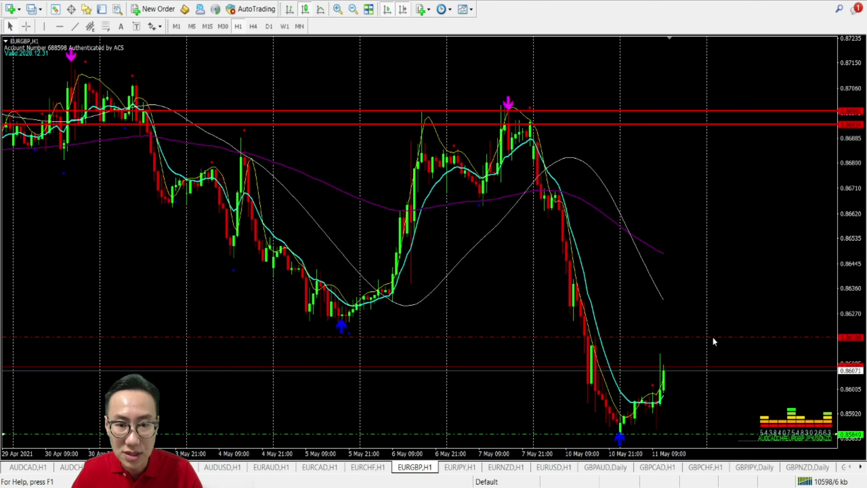
middle_click(686, 364)
drag(672, 369, 679, 341)
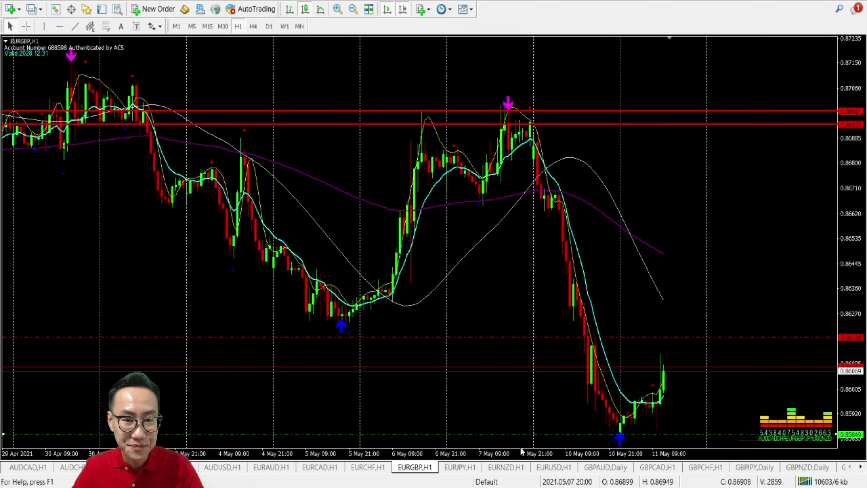
click(459, 467)
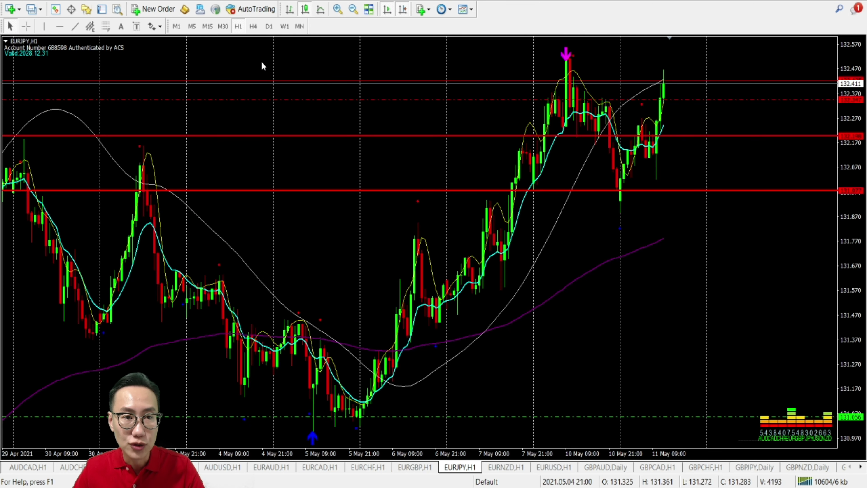
Cycle EURJPY through Daily, H4 and H1, raise the red level above the latest candles, then return to Daily
click(269, 27)
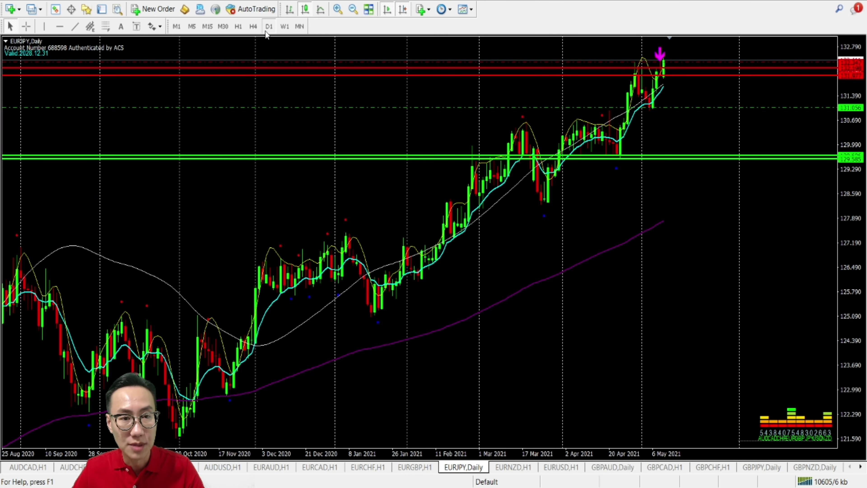
click(254, 30)
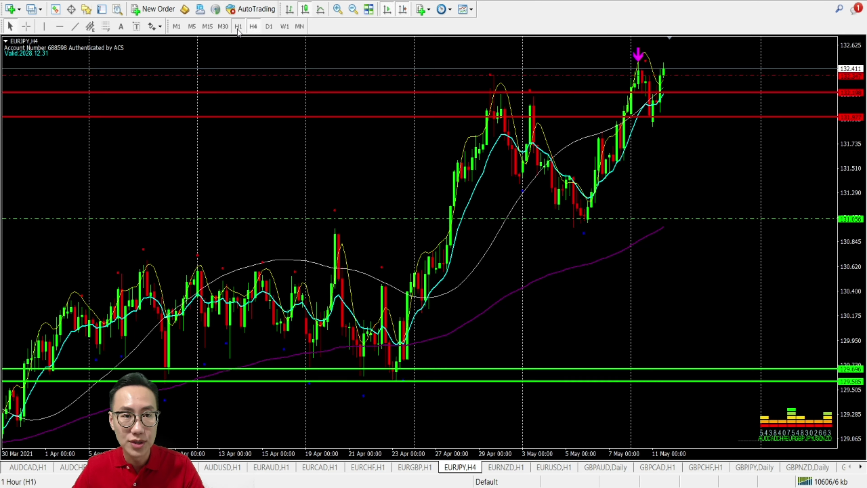
click(238, 30)
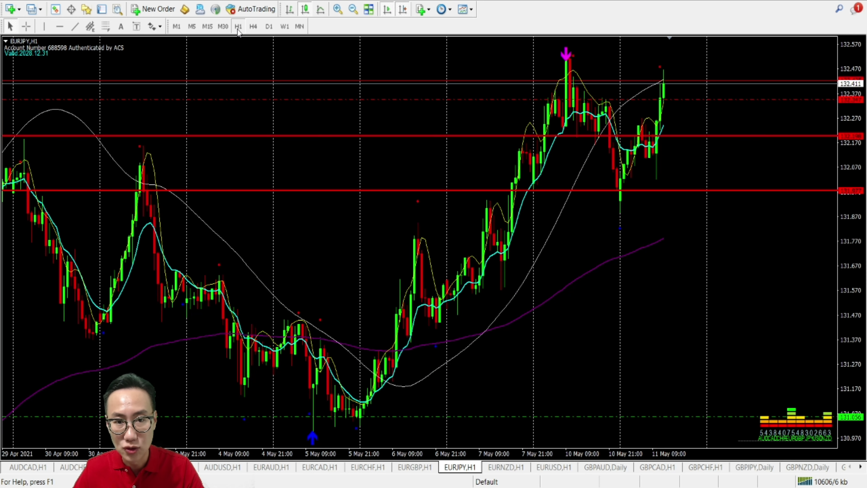
drag(685, 99, 693, 62)
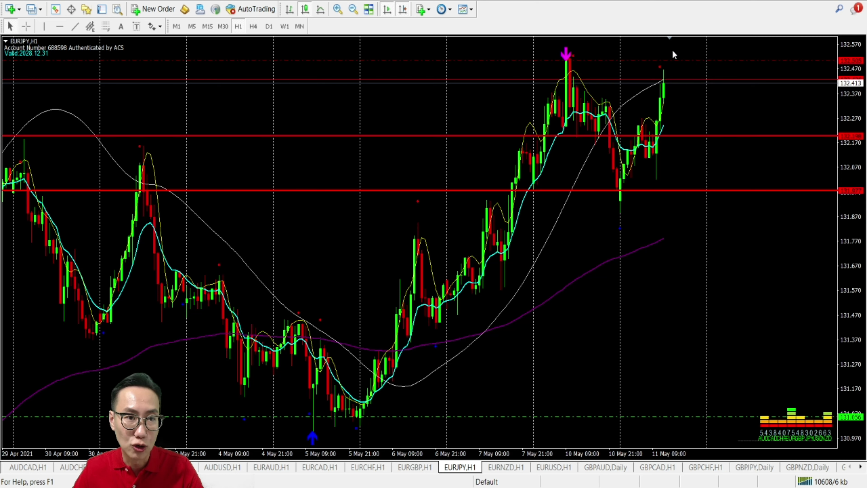
click(254, 28)
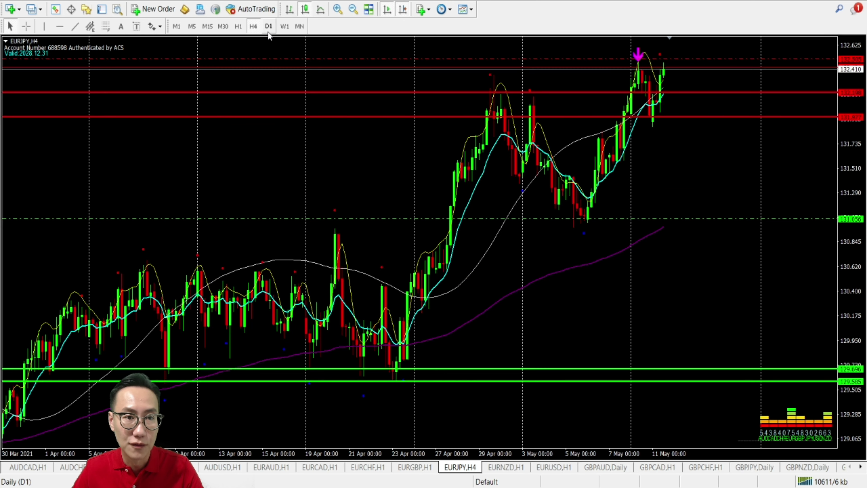
click(268, 31)
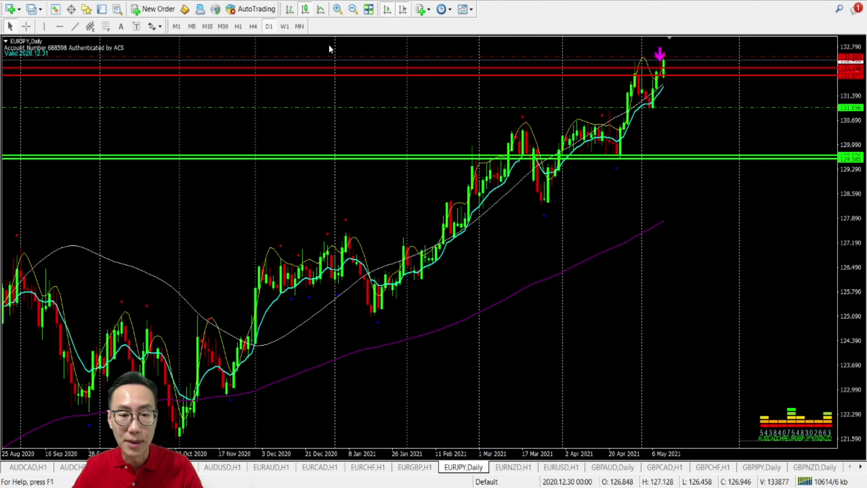
Review EURNZD on Daily, H4 and H1 twice, then bring up the EURUSD one-hour chart
click(514, 468)
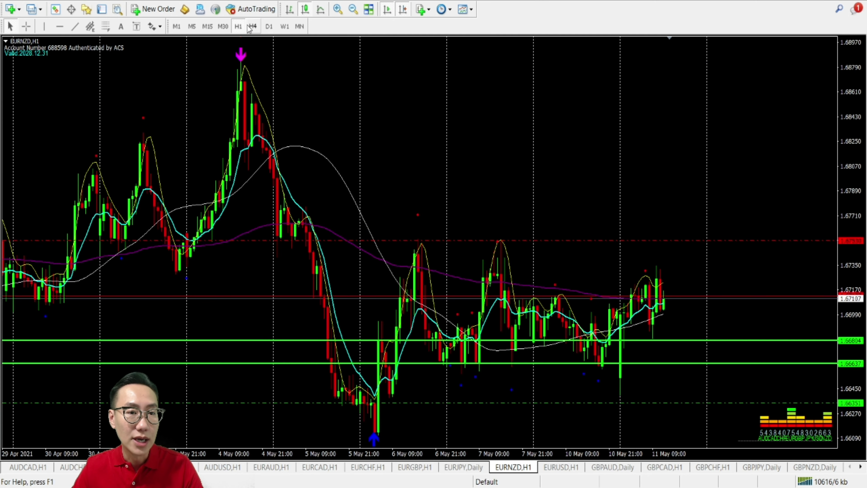
click(268, 27)
click(252, 26)
click(238, 27)
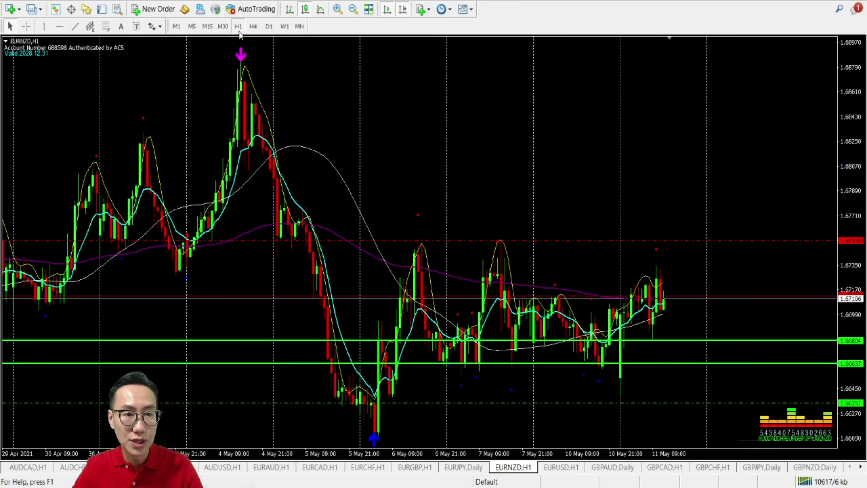
click(271, 28)
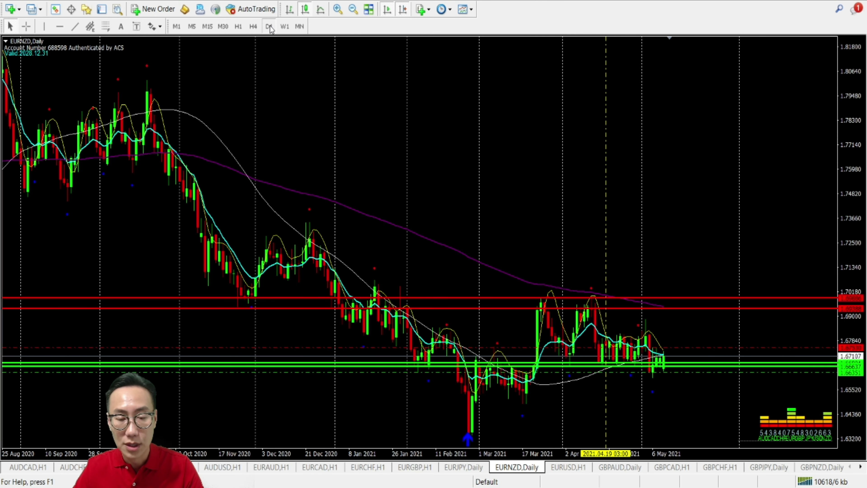
click(253, 27)
click(238, 27)
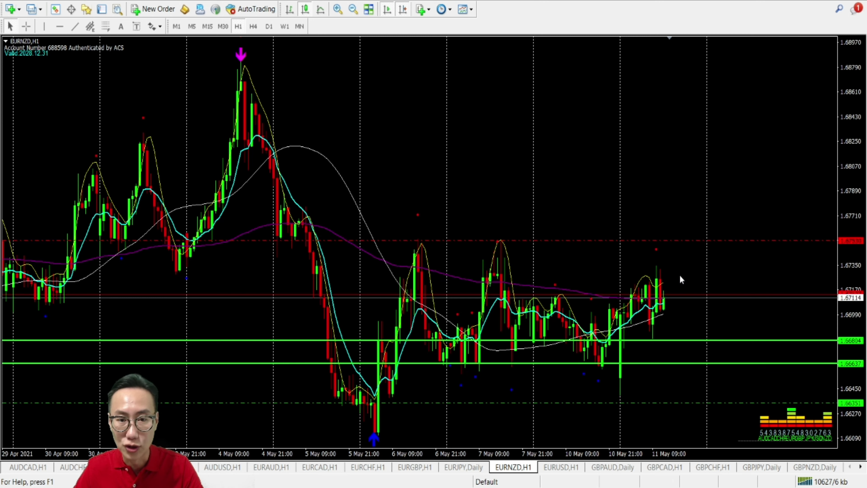
click(575, 468)
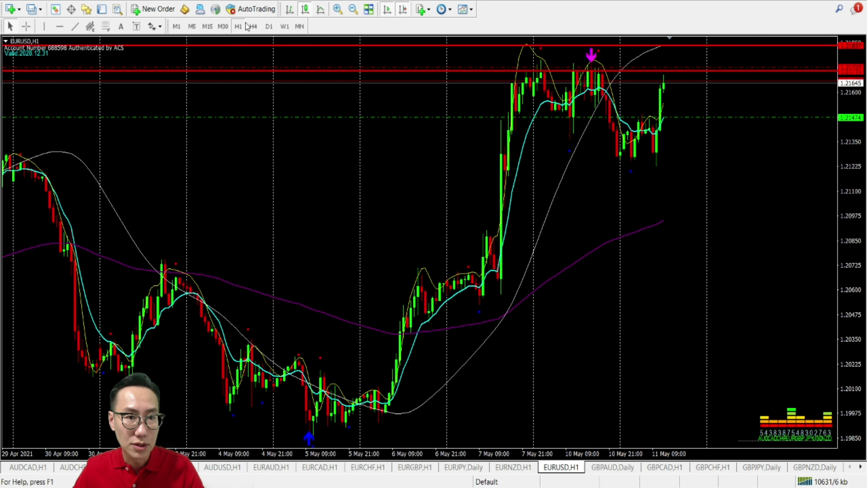
Flip EURUSD through Daily, H4 and H1 back to H1, then show the GBPAUD Daily chart
click(264, 27)
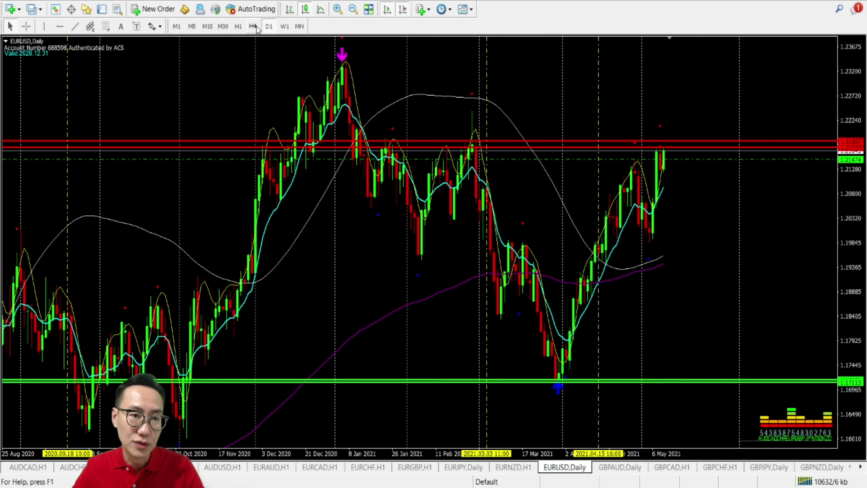
click(253, 27)
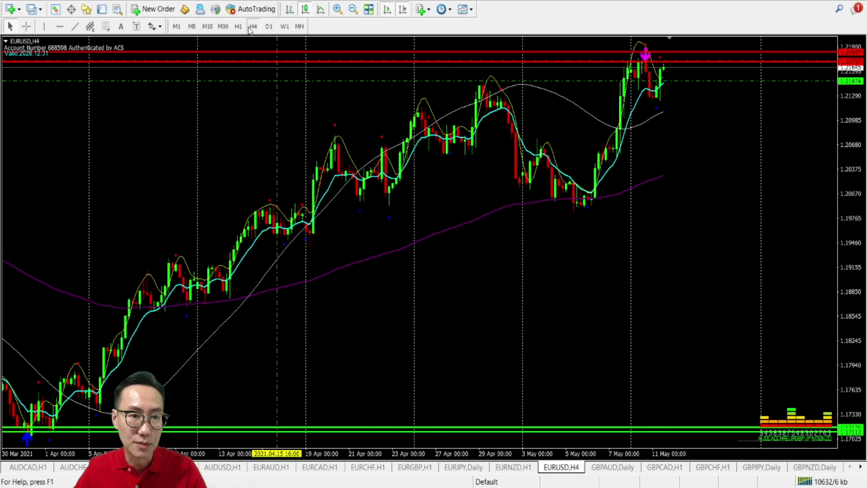
click(239, 28)
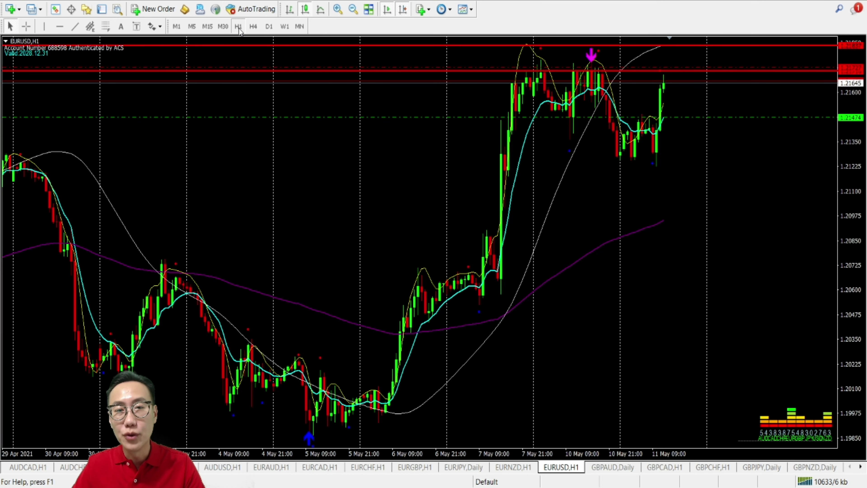
click(253, 28)
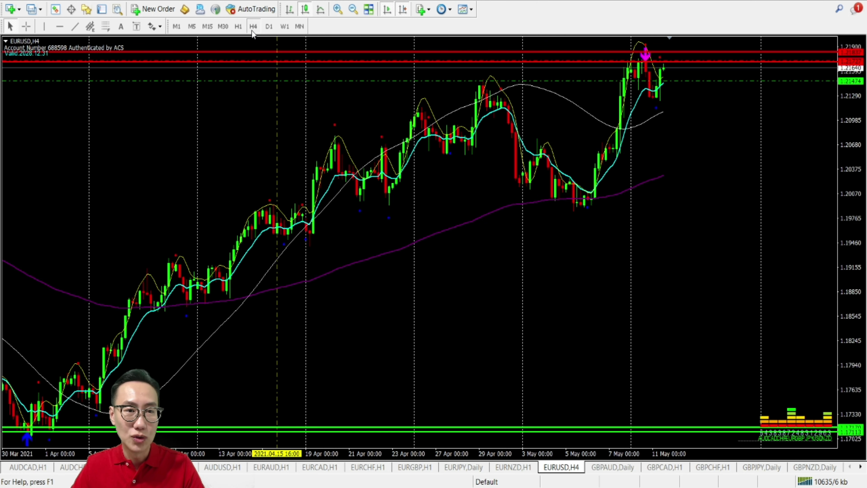
click(268, 27)
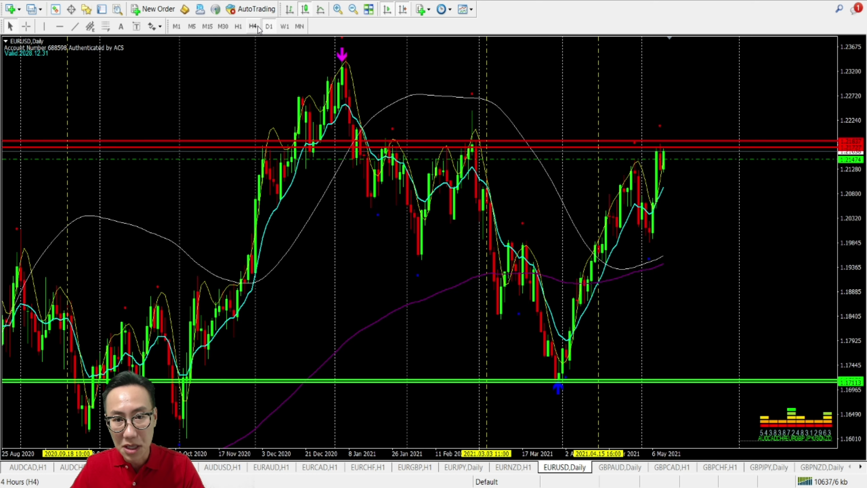
click(257, 28)
click(239, 29)
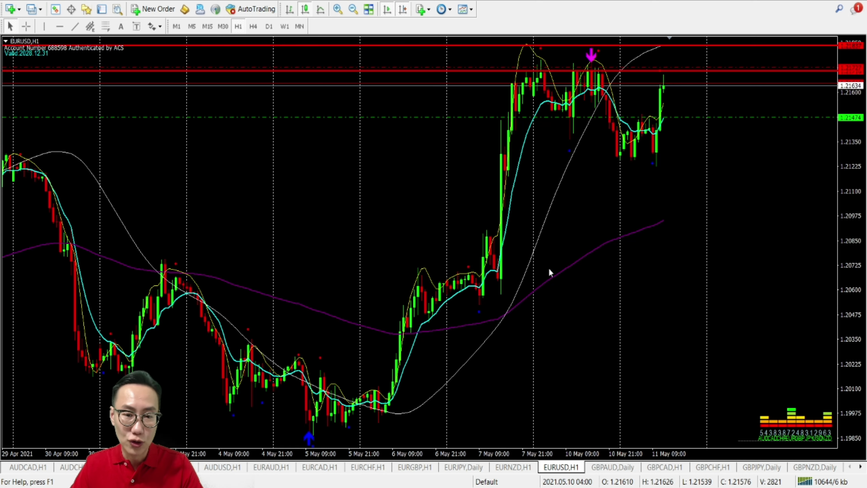
click(621, 468)
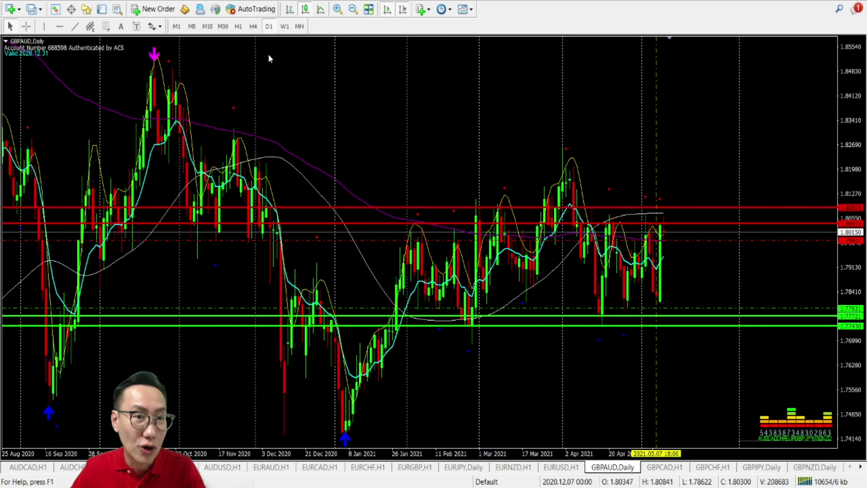
Check GBPAUD on H4 and Daily, then raise its dashed red level between the resistance lines
click(253, 26)
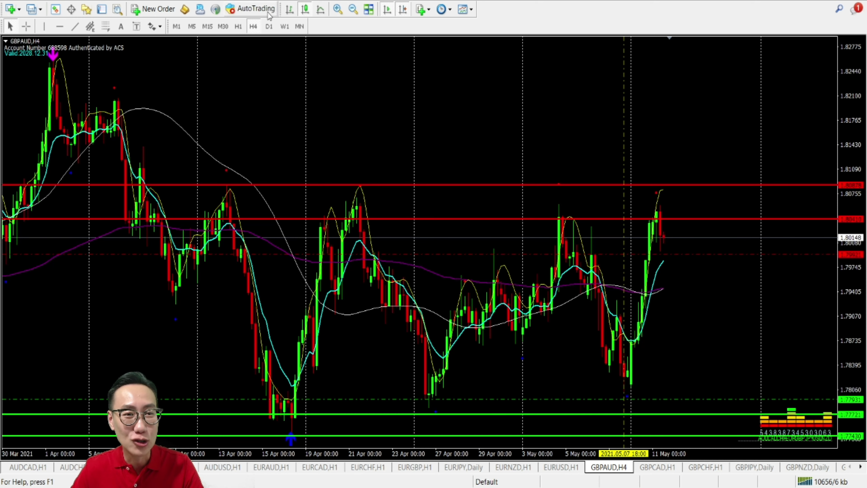
click(268, 27)
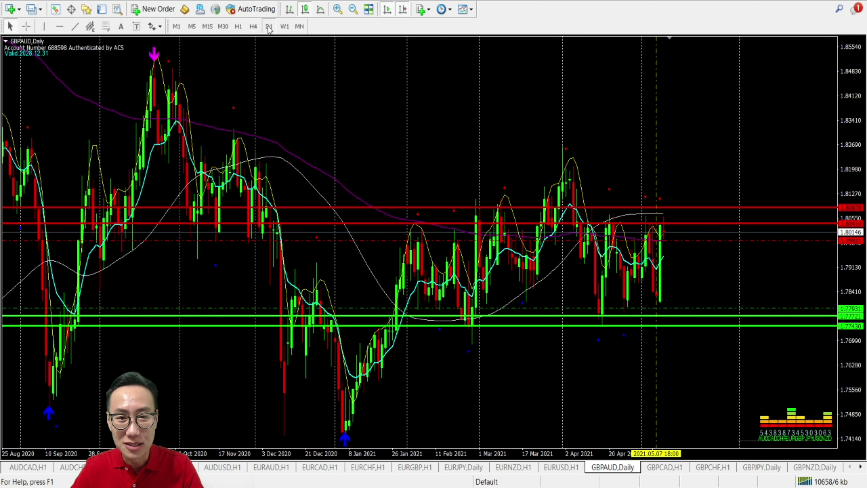
click(252, 27)
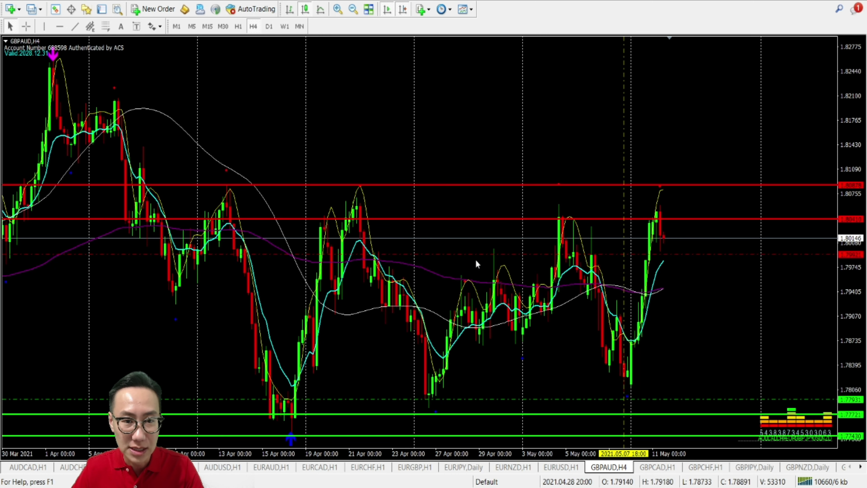
drag(477, 262, 497, 203)
Cycle GBPAUD through H1, H4 and Daily charts, ending on H1, then open GBPCAD
click(239, 26)
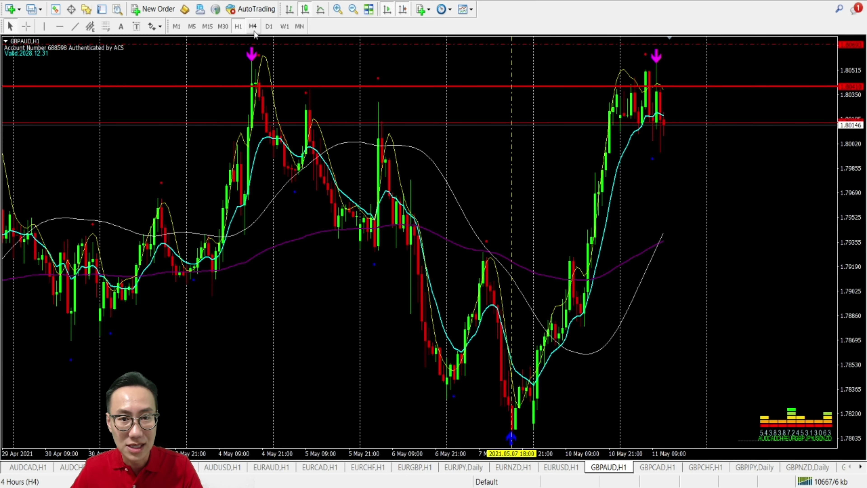
click(253, 26)
click(238, 26)
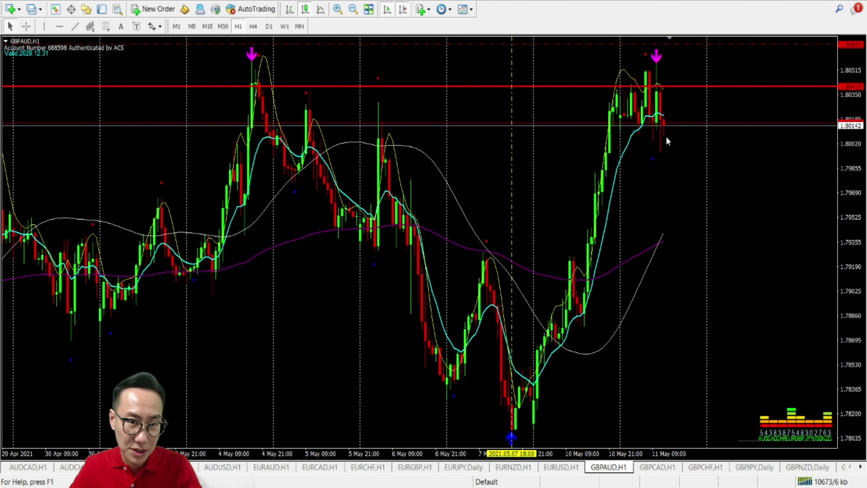
click(253, 27)
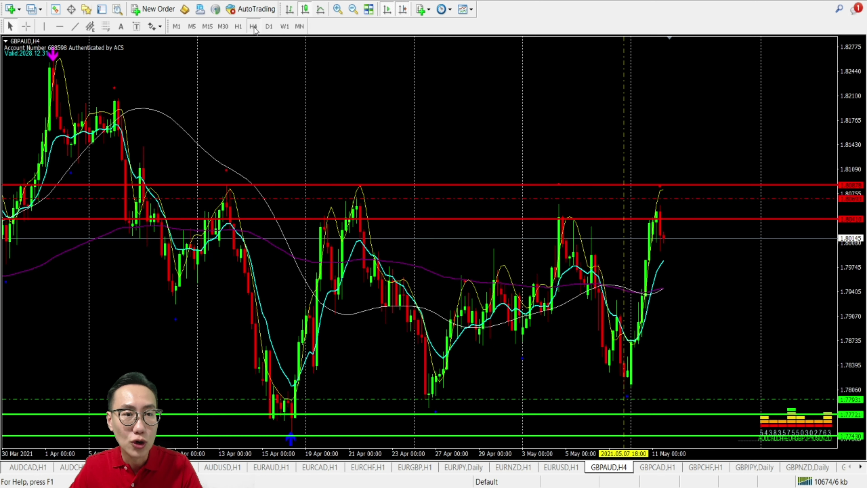
click(238, 27)
click(284, 27)
click(269, 27)
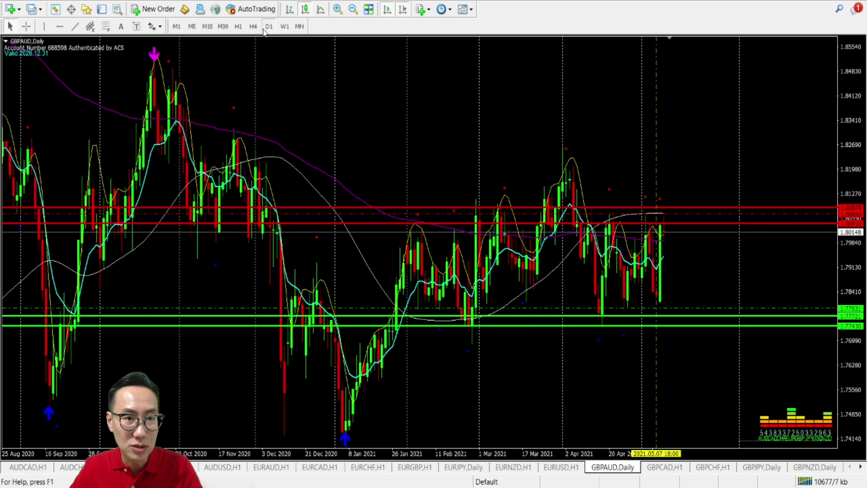
click(254, 30)
click(243, 29)
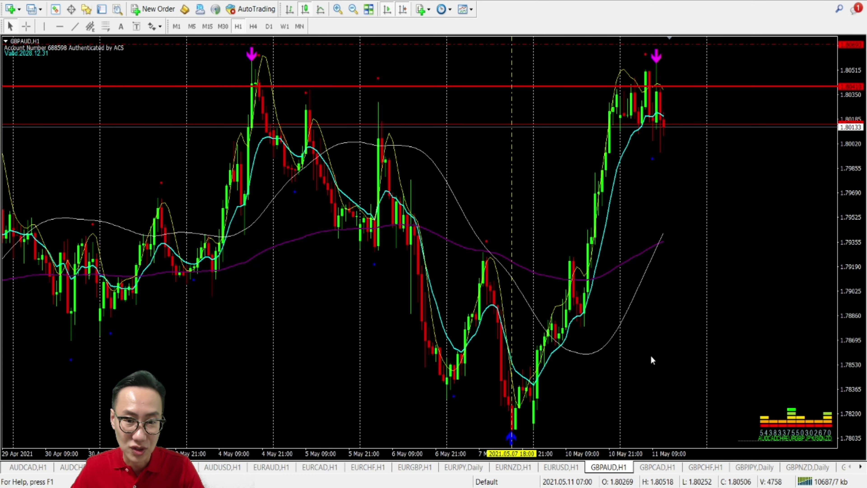
click(657, 467)
Compare GBPCAD across its Daily, 4-hour and 1-hour charts
click(269, 26)
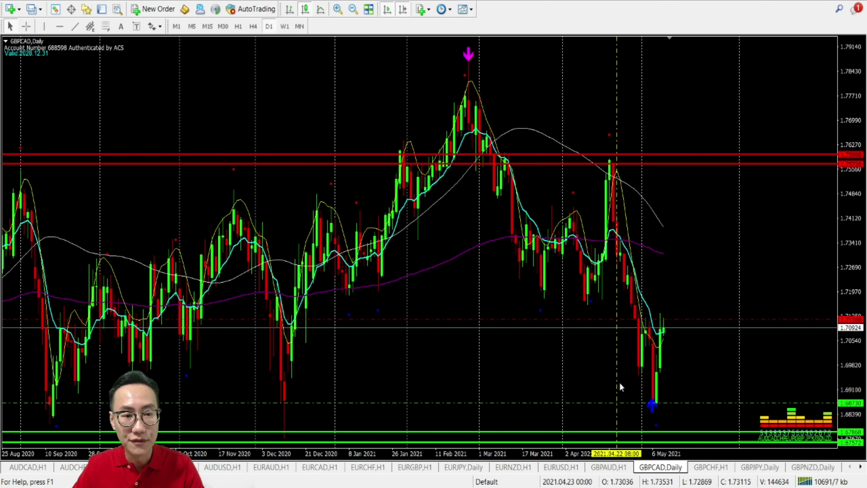
click(255, 28)
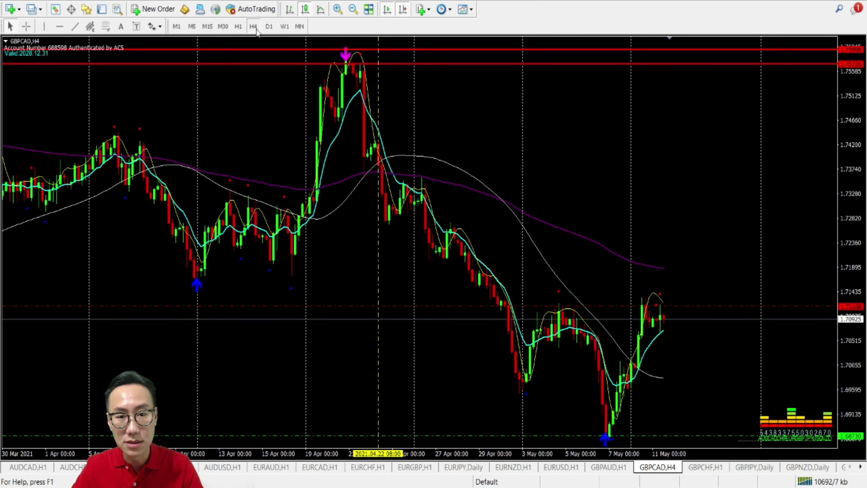
click(238, 26)
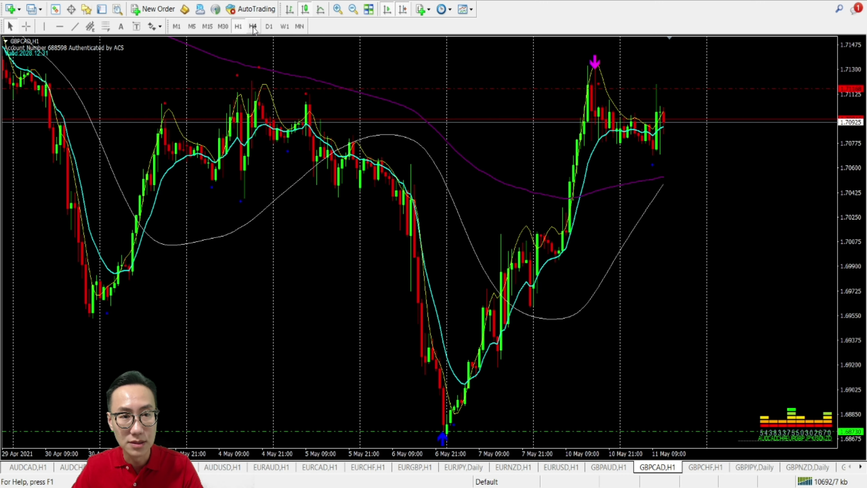
click(253, 26)
click(269, 28)
click(253, 27)
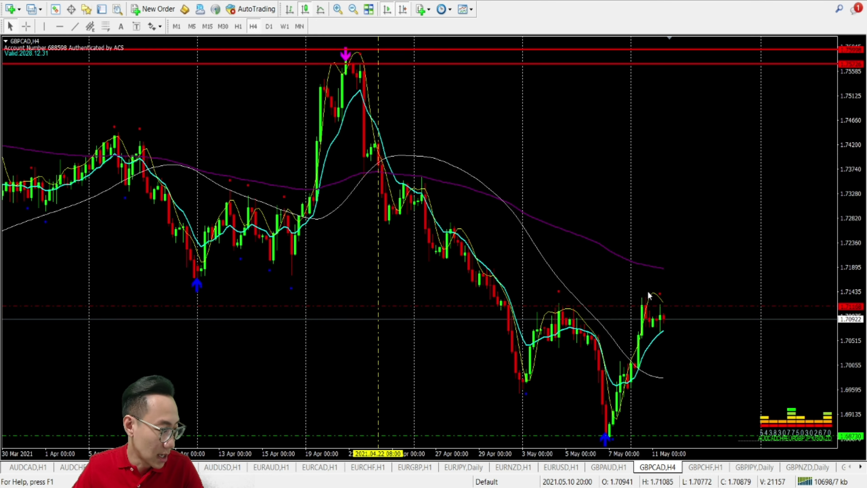
click(265, 30)
click(254, 30)
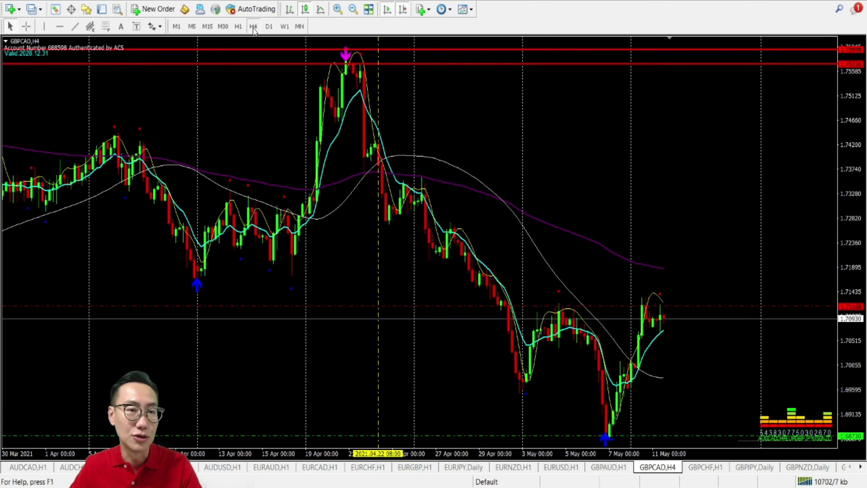
click(239, 29)
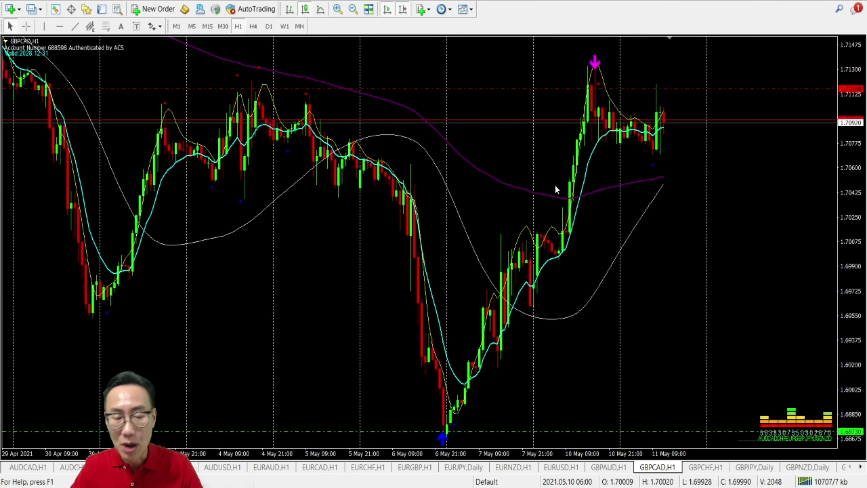
Recheck GBPCAD on H4 and Daily, then raise its green dashed support to 1.70725
click(254, 27)
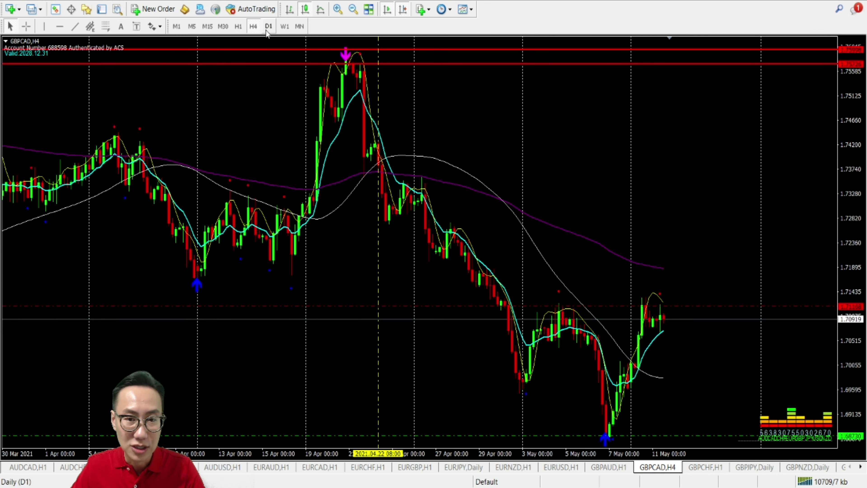
click(267, 29)
click(253, 27)
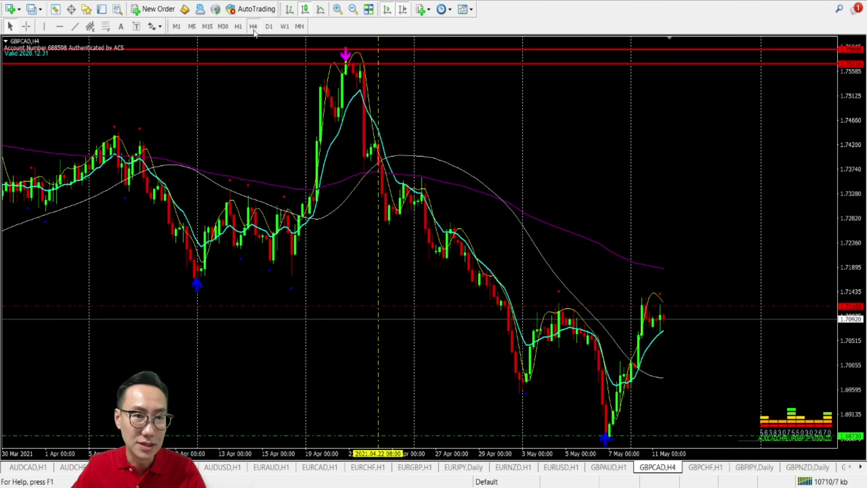
click(239, 28)
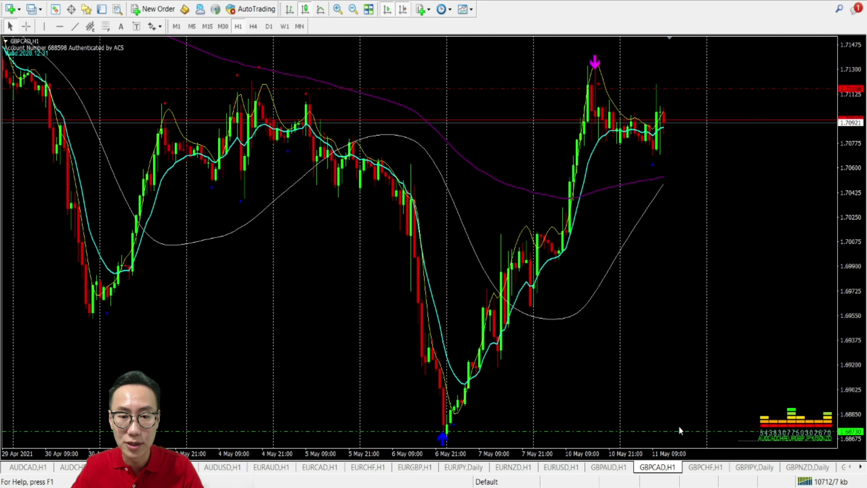
drag(680, 431, 718, 150)
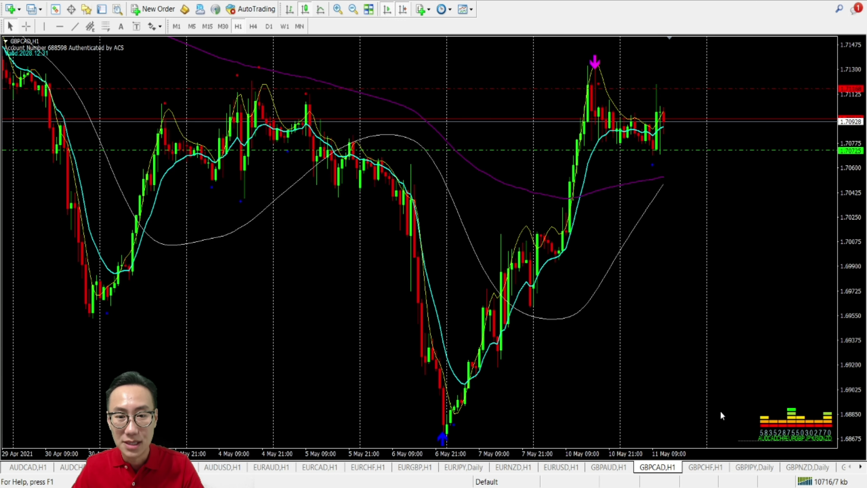
click(704, 470)
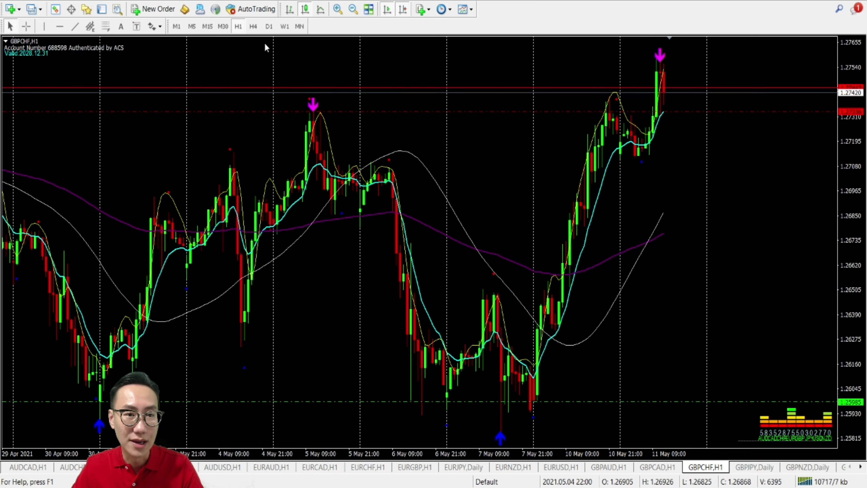
Review GBPCHF on Daily, 4-hour and 1-hour charts, then bring up the GBPJPY Daily chart
click(269, 26)
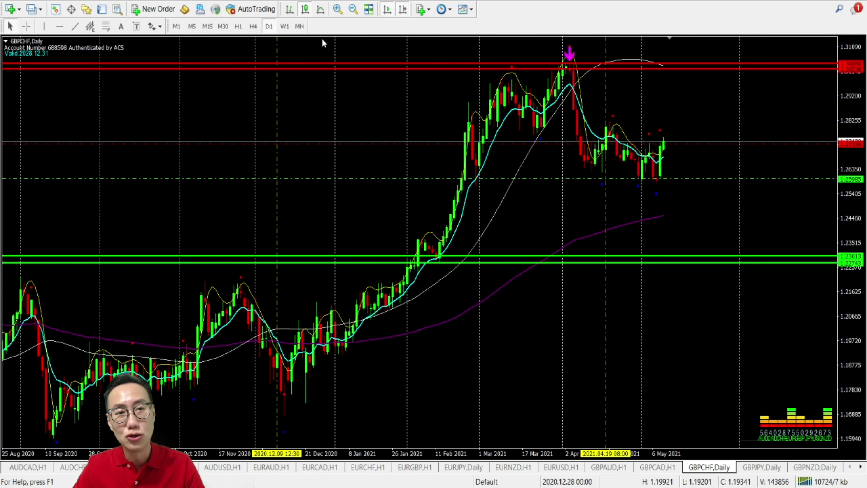
click(253, 27)
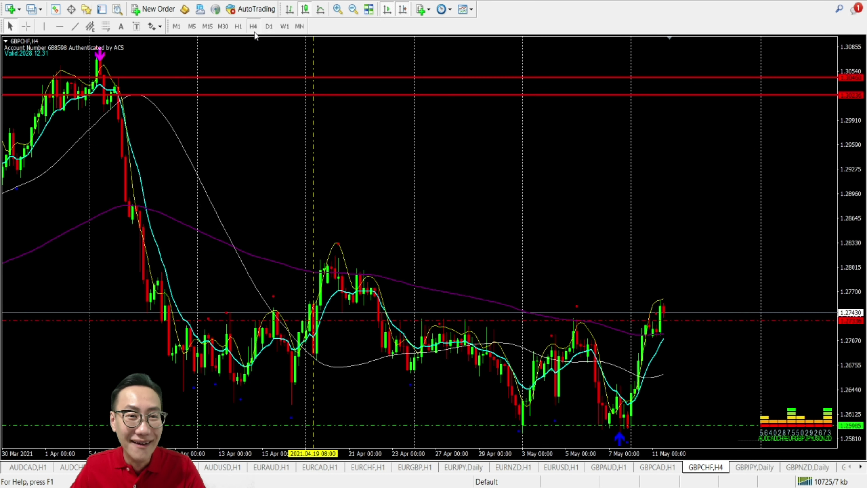
click(238, 26)
click(253, 26)
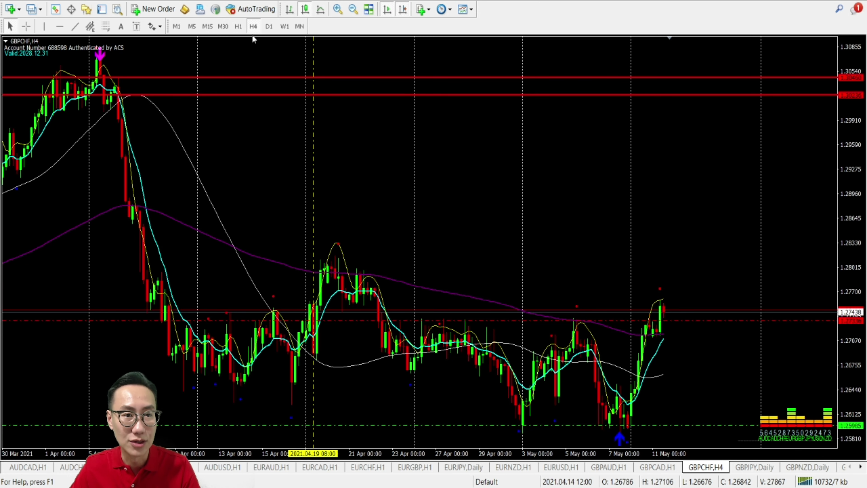
click(239, 27)
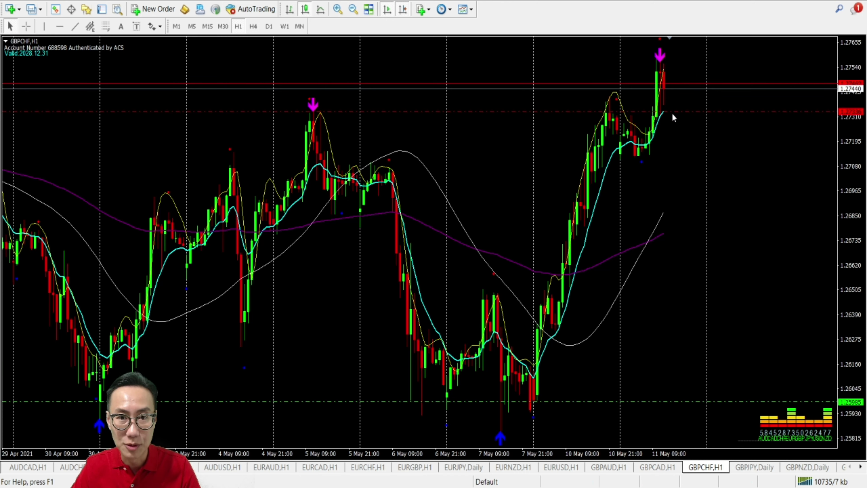
click(268, 26)
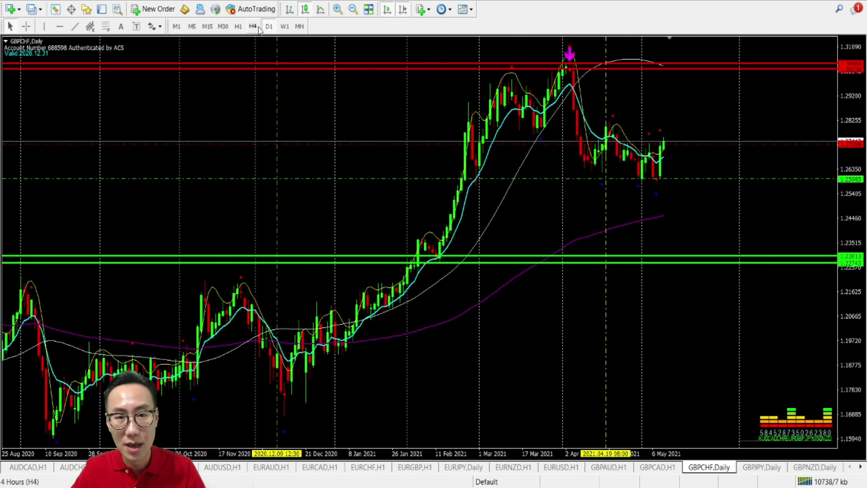
click(257, 29)
click(239, 28)
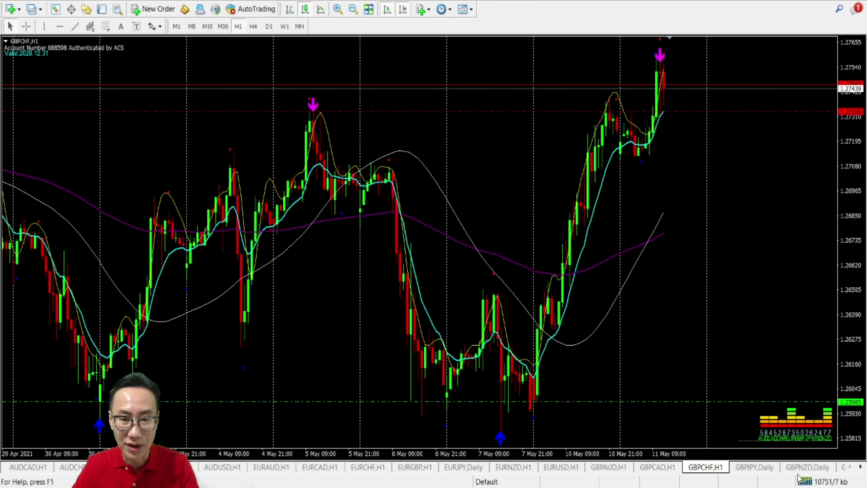
click(760, 467)
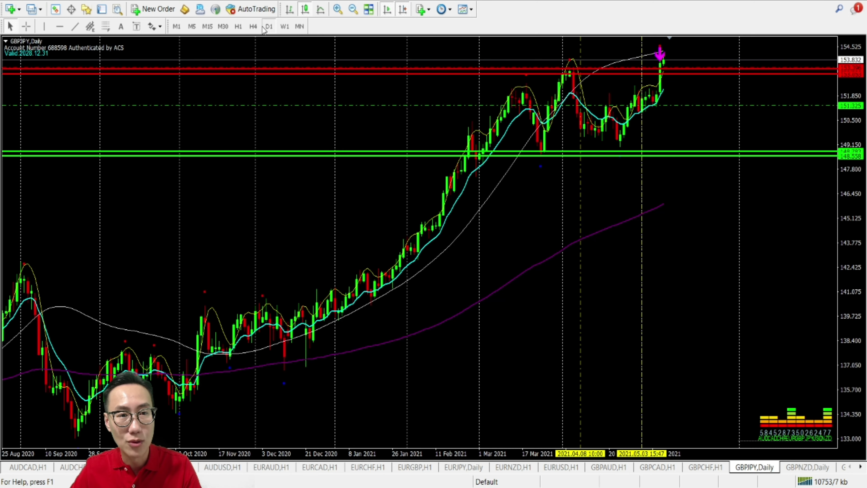
Toggle GBPJPY between its 4-hour and 1-hour charts, then show the GBPNZD Daily chart
click(254, 26)
click(268, 26)
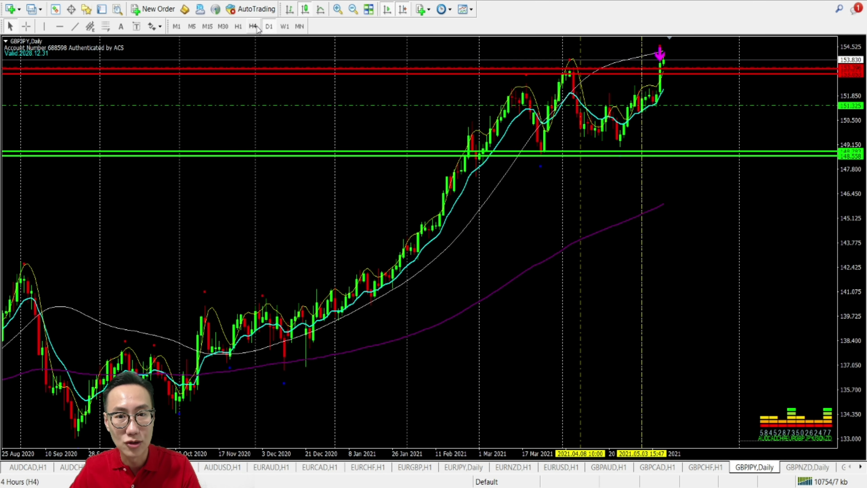
click(253, 26)
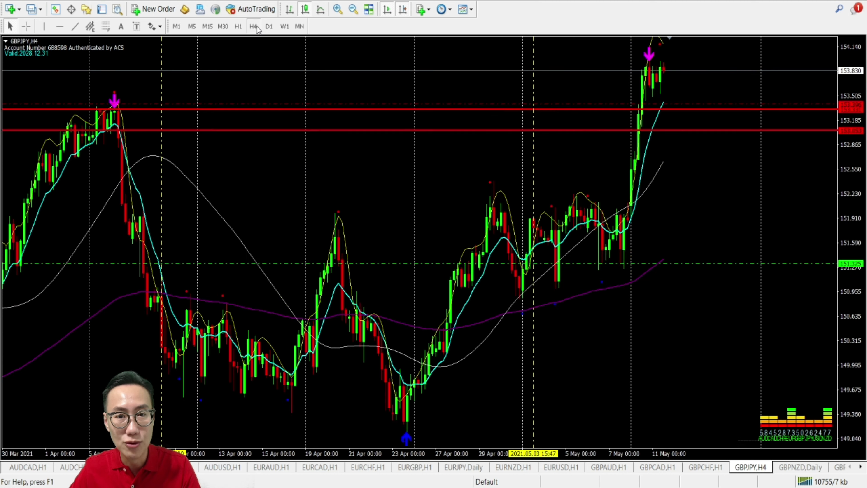
click(239, 26)
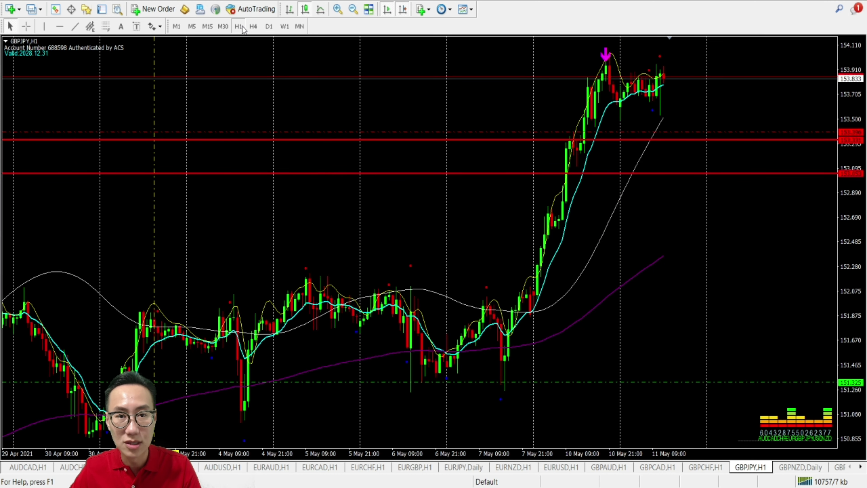
click(254, 27)
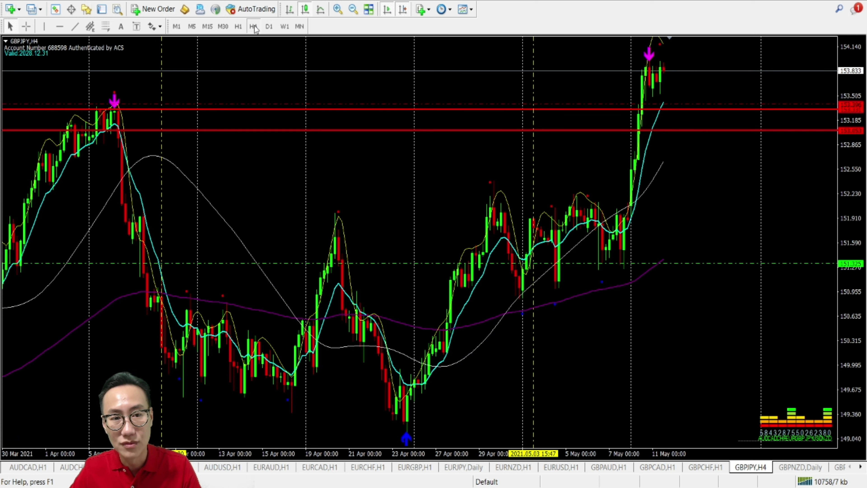
click(239, 27)
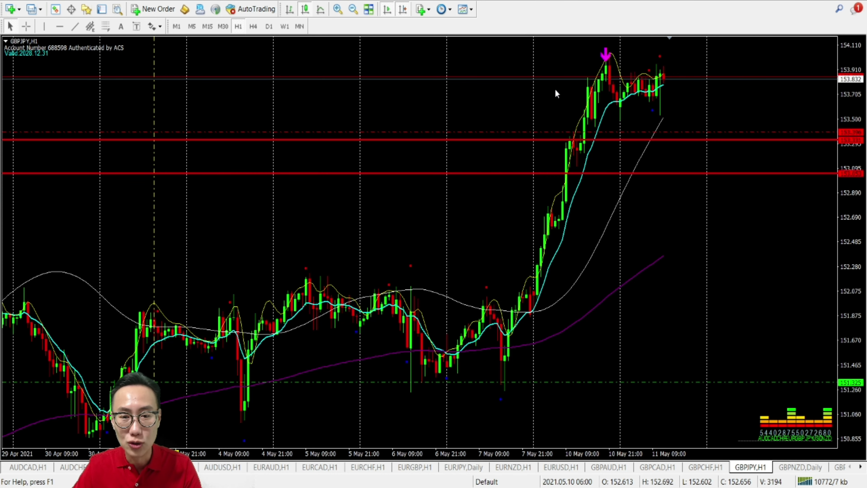
click(796, 473)
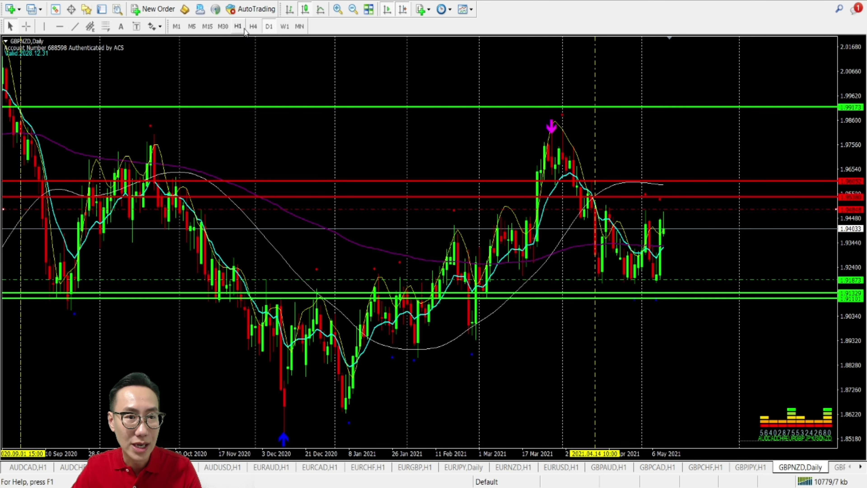
Review GBPNZD on 4-hour, hourly and Daily timeframes, then bring up the GBPUSD hourly chart
click(252, 27)
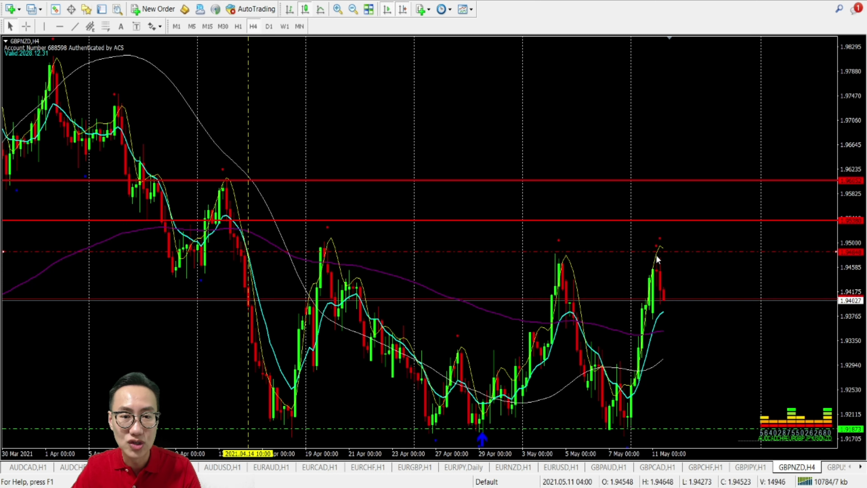
click(238, 27)
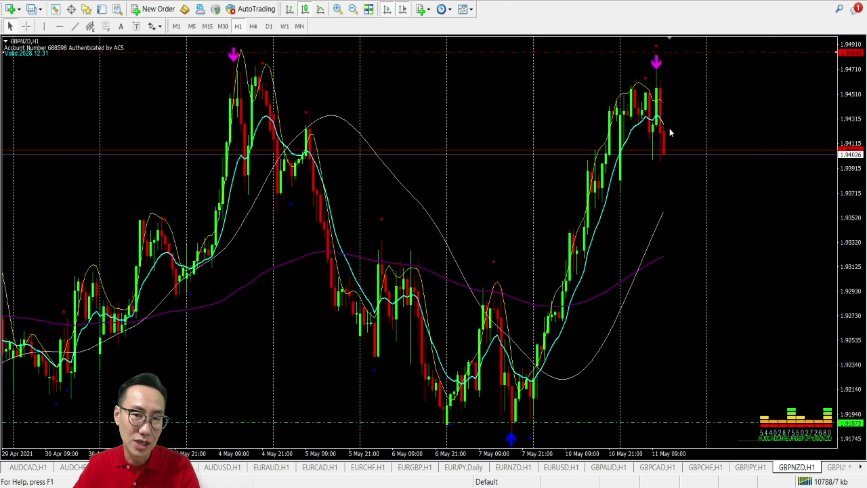
click(271, 30)
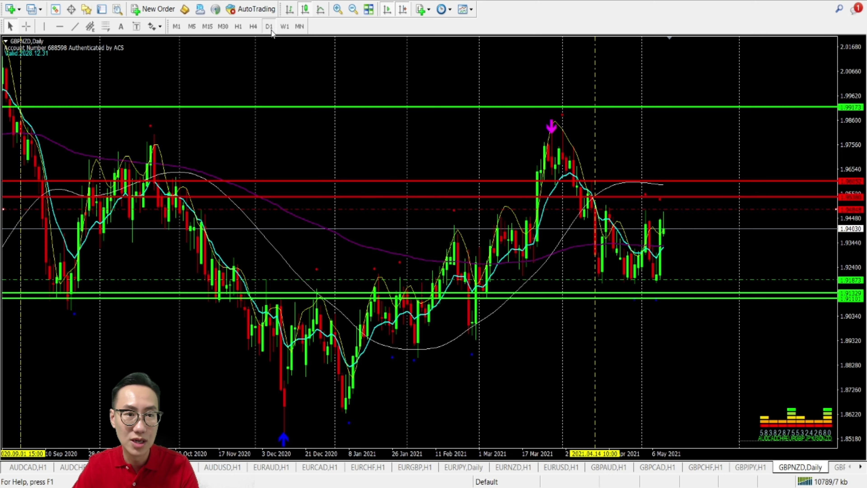
click(253, 27)
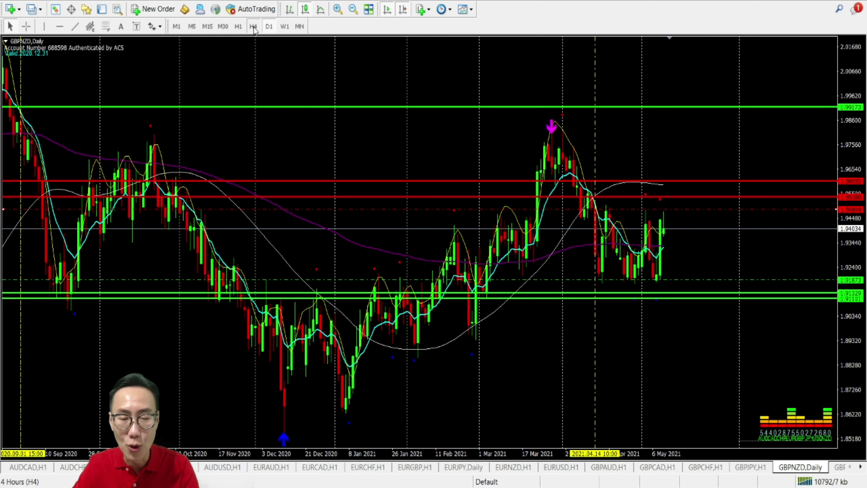
click(239, 27)
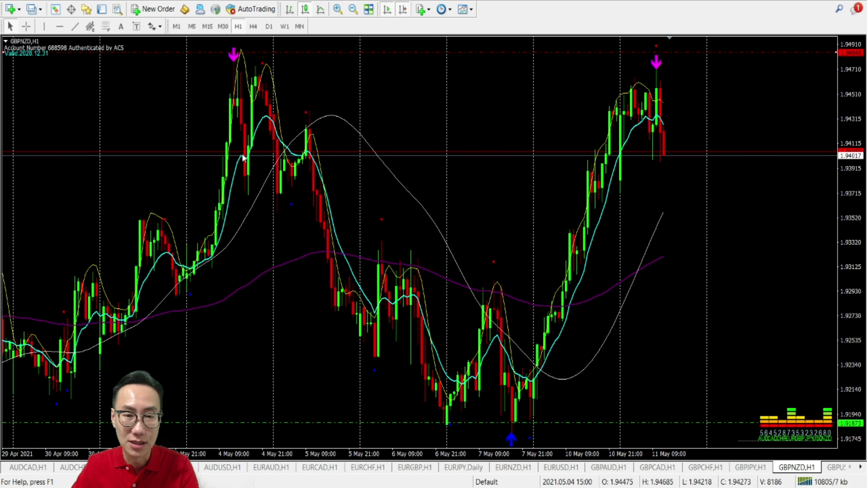
click(268, 26)
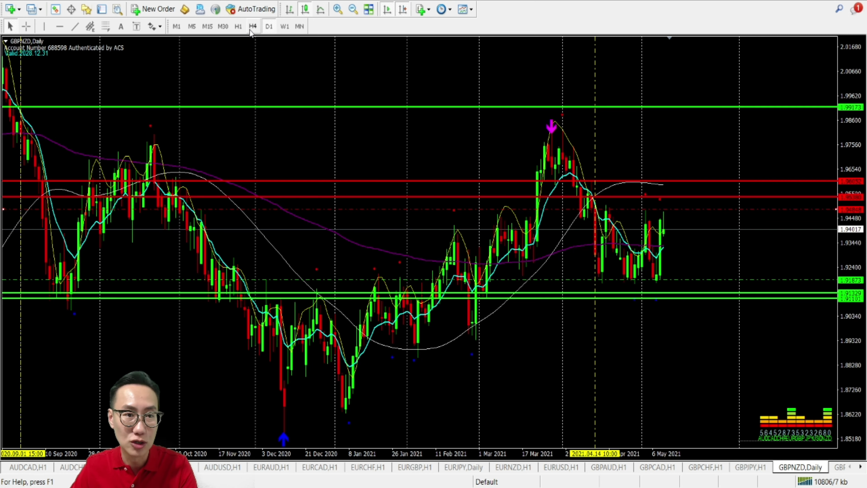
click(238, 27)
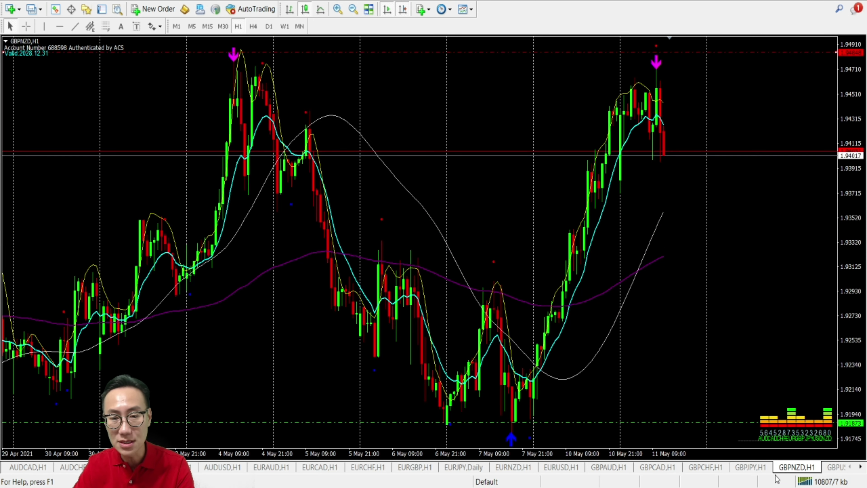
click(834, 467)
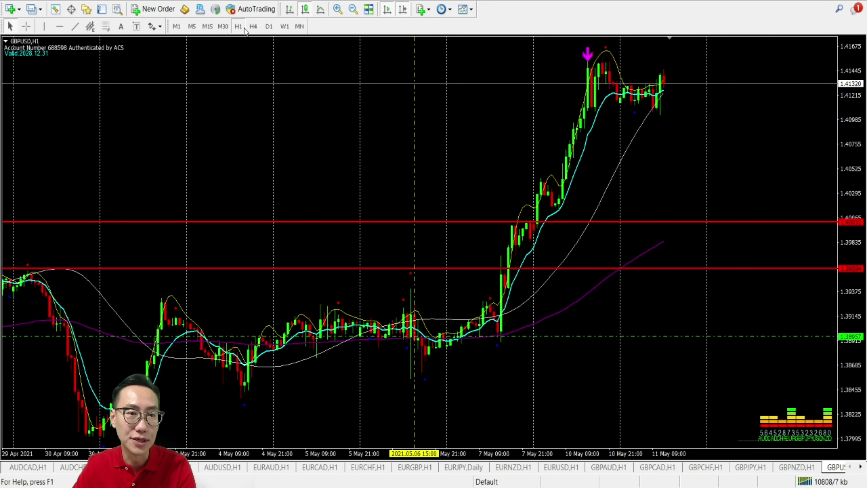
Toggle GBPUSD through Daily, 4-hour and hourly timeframes, ending on Daily
click(252, 26)
click(268, 26)
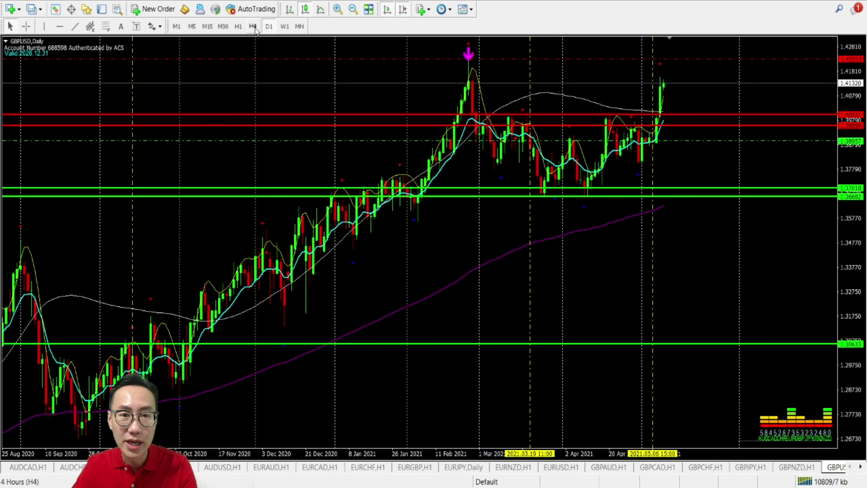
click(253, 26)
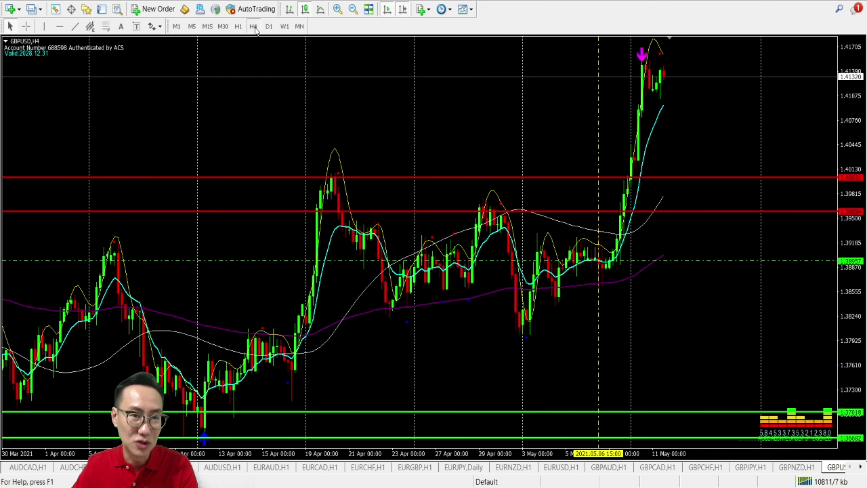
click(239, 27)
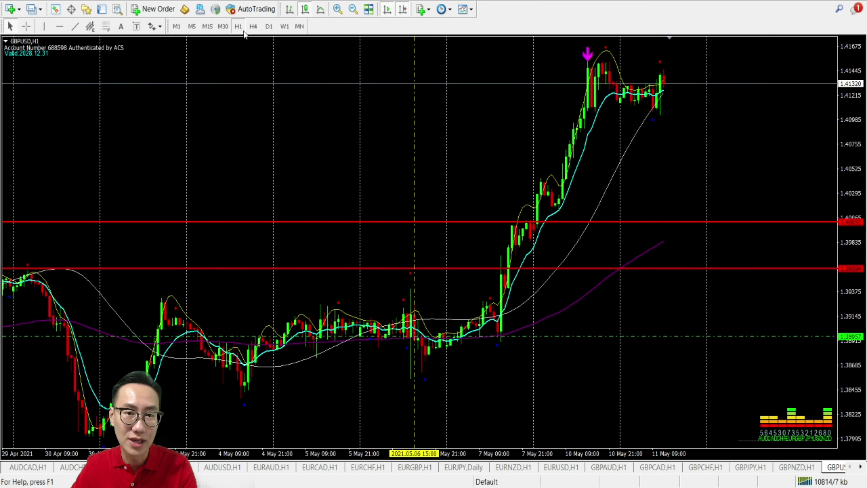
click(269, 28)
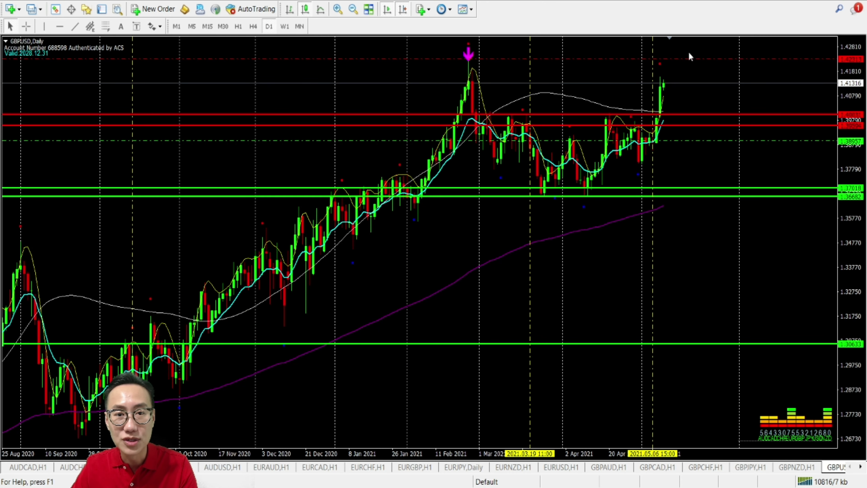
click(253, 26)
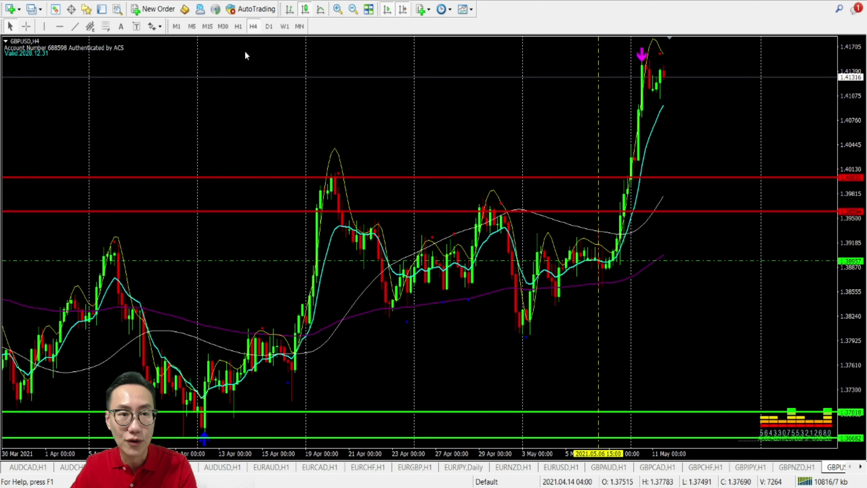
click(238, 26)
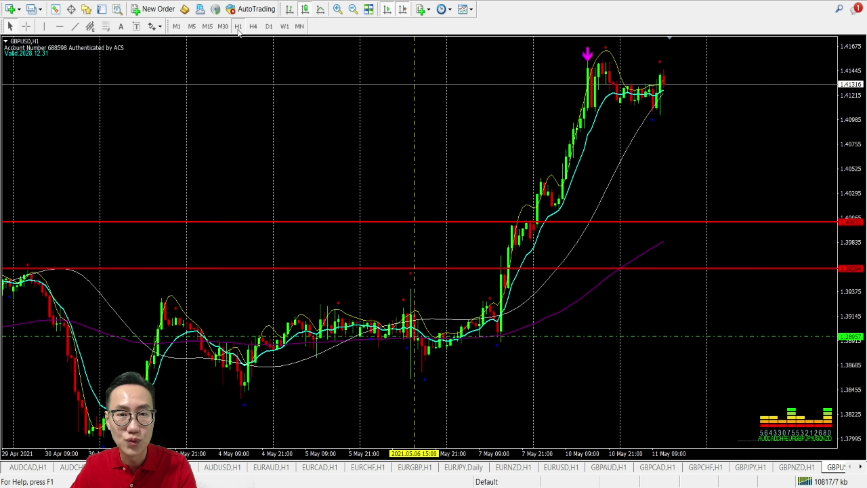
click(269, 26)
Measure a price distance with the crosshair and move the red dashed line near recent highs
middle_click(699, 56)
drag(699, 56, 671, 84)
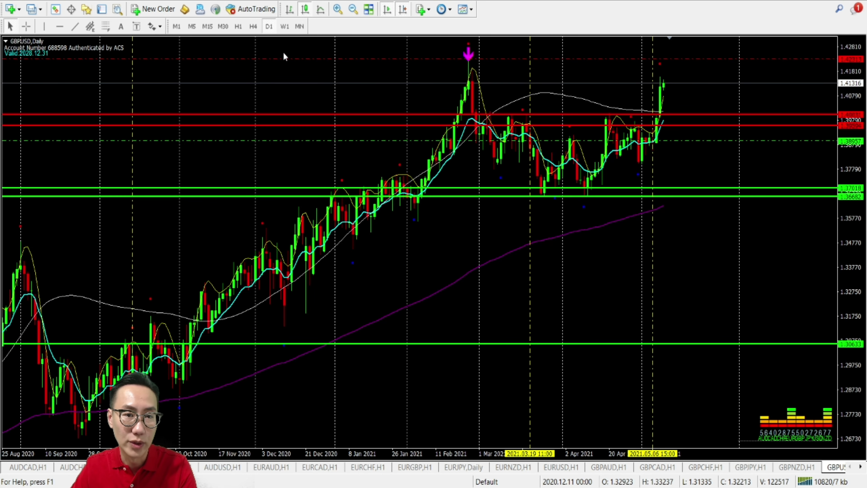
drag(670, 58, 672, 80)
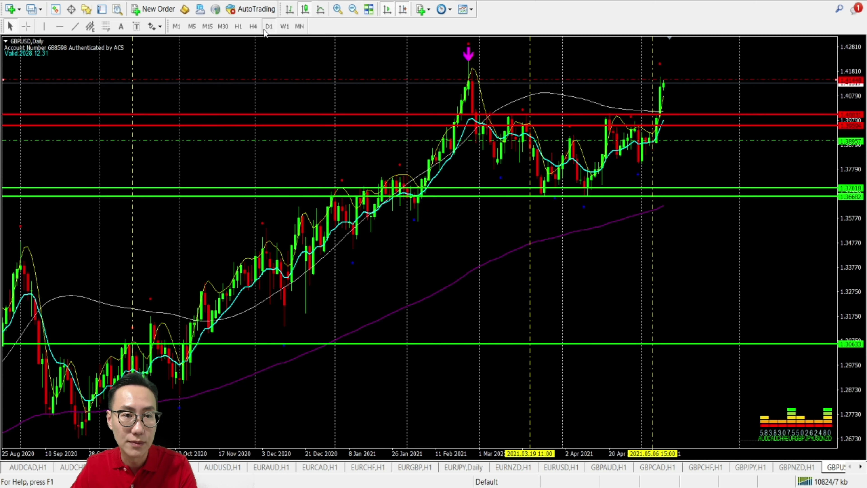
click(255, 27)
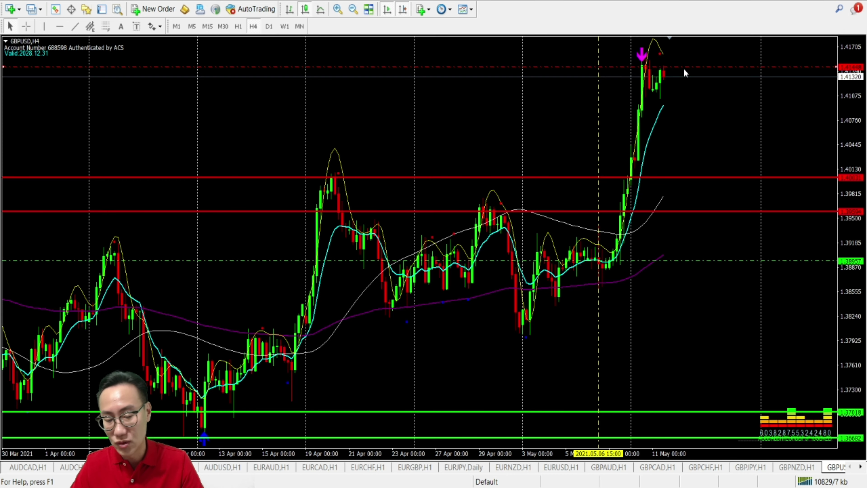
click(269, 27)
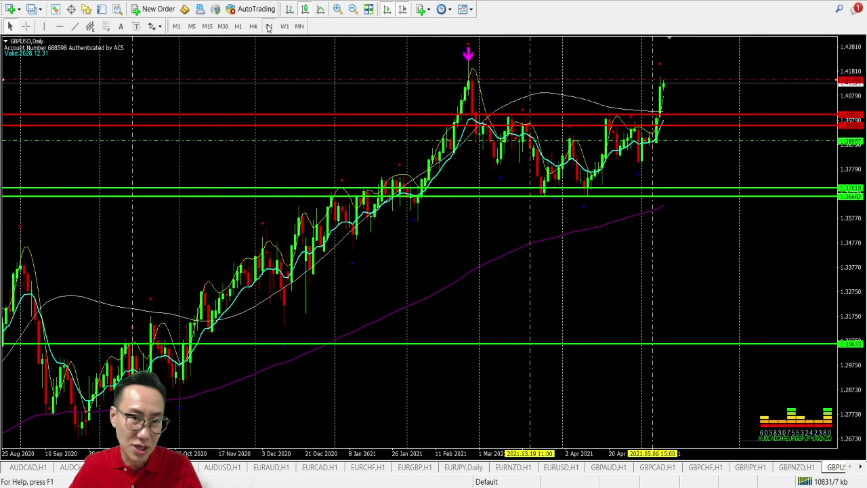
click(861, 467)
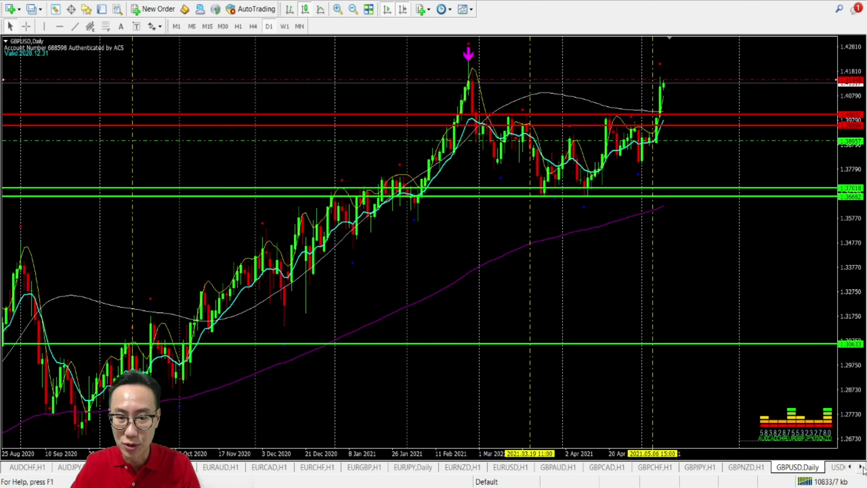
Scroll the chart tabs along and bring up the USDCAD Daily chart
click(861, 467)
click(861, 467)
click(861, 468)
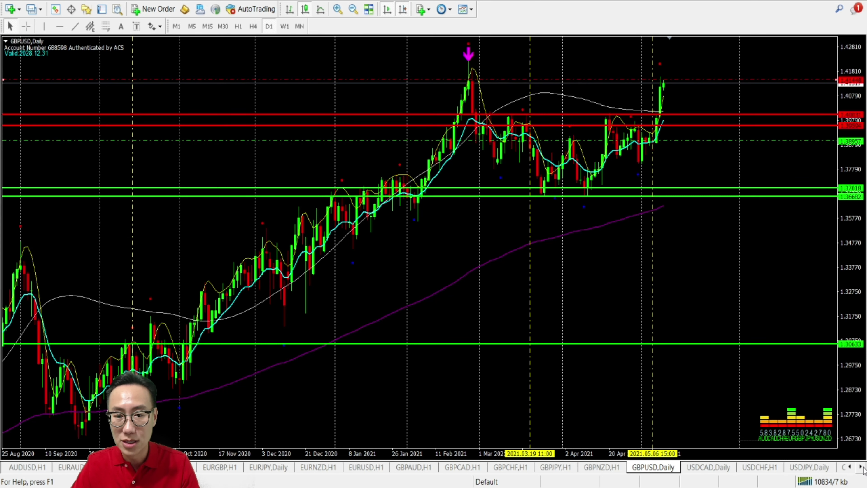
click(723, 468)
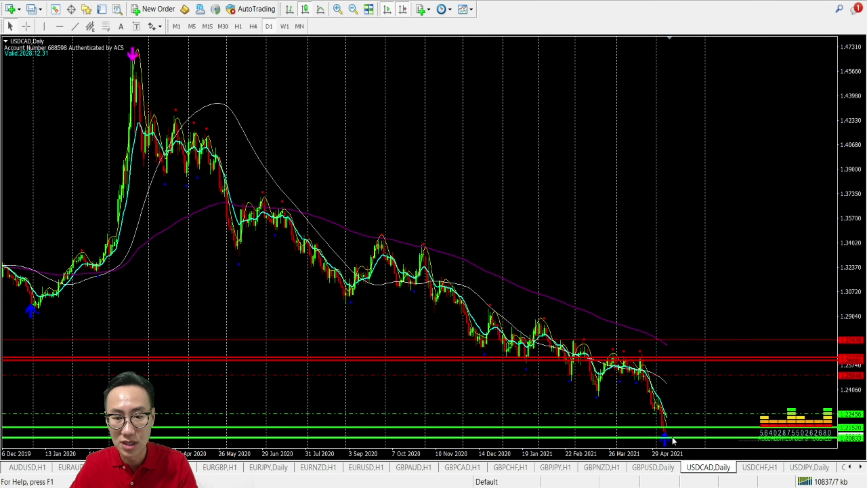
Review USDCHF on Daily and 4-hour timeframes, finishing on Daily
click(759, 471)
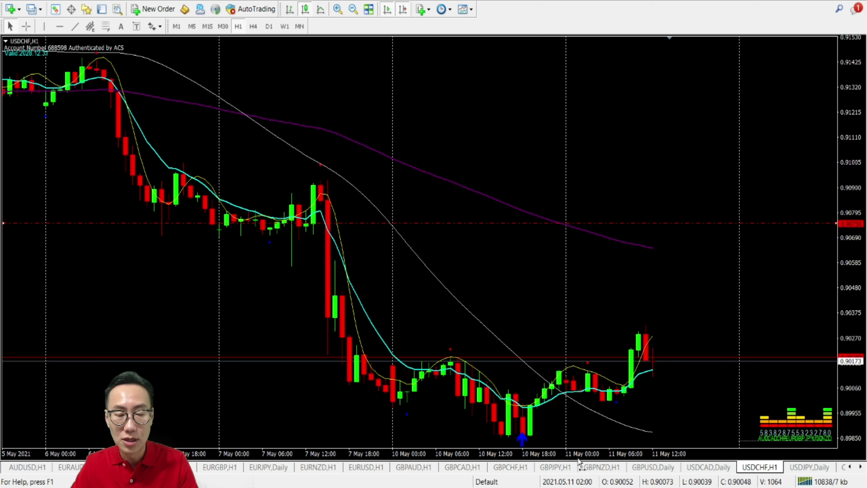
click(267, 28)
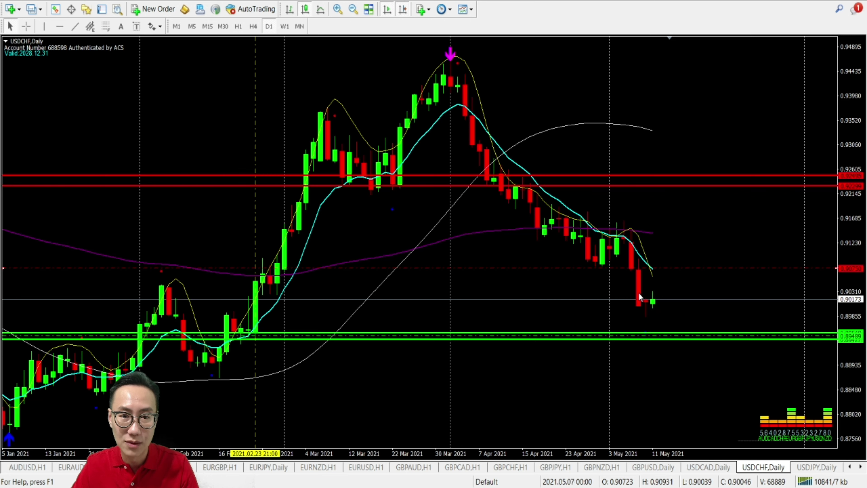
click(253, 27)
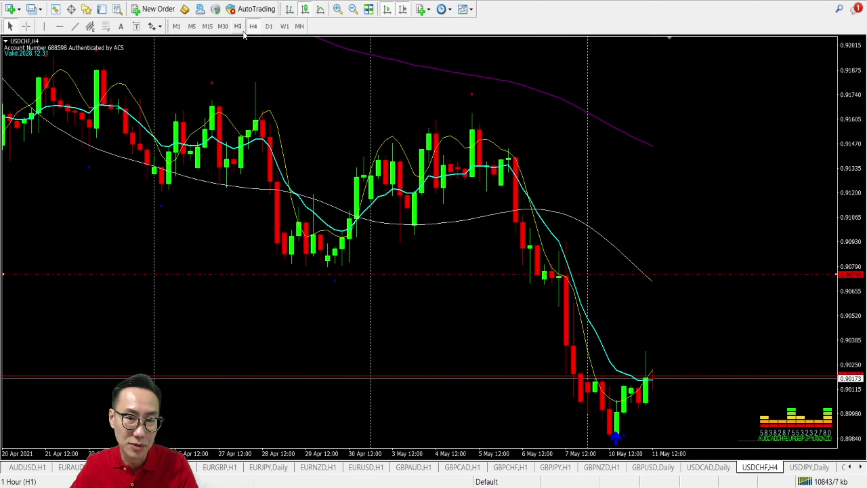
click(269, 28)
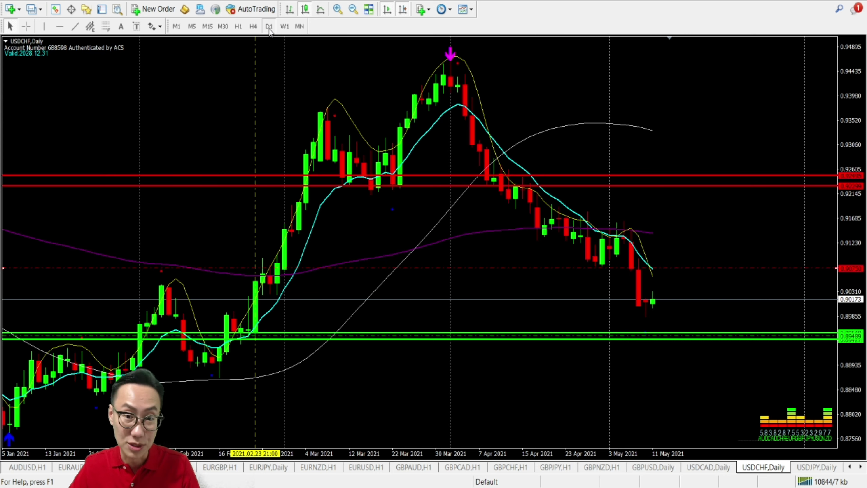
Show USDJPY and flip it through 4-hour, hourly and Daily views, finishing on one-hour
click(816, 467)
click(253, 27)
click(237, 26)
click(269, 27)
click(253, 27)
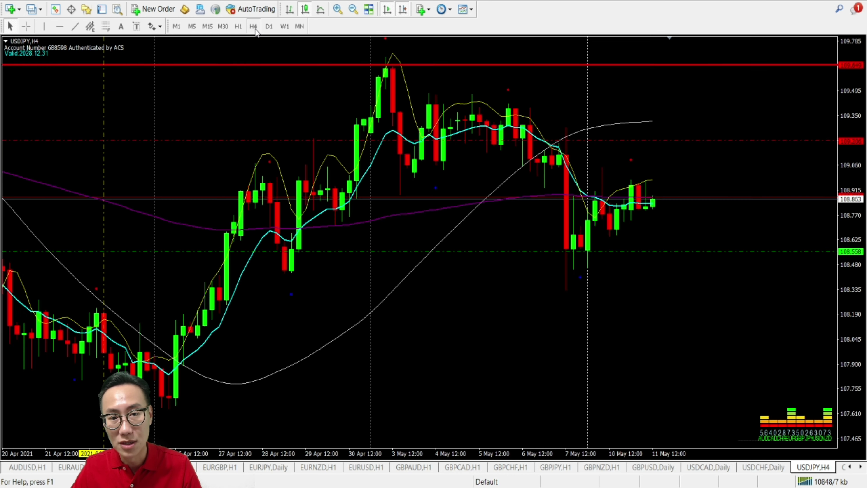
click(269, 27)
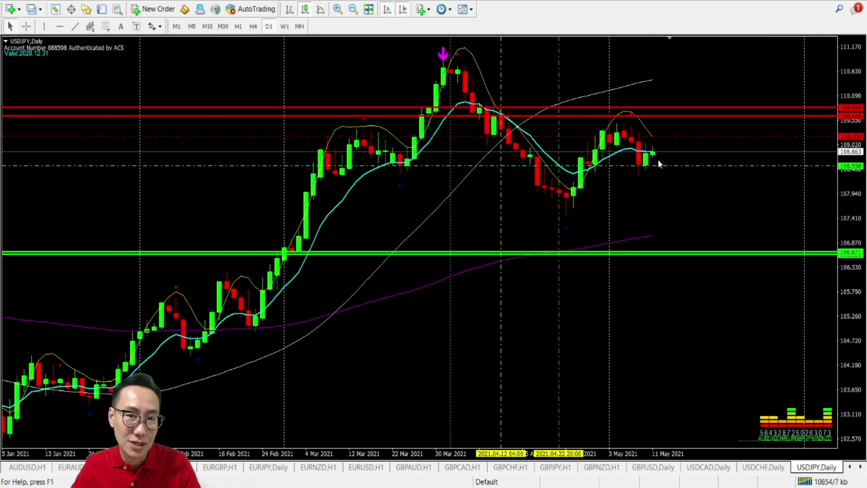
click(253, 26)
click(238, 26)
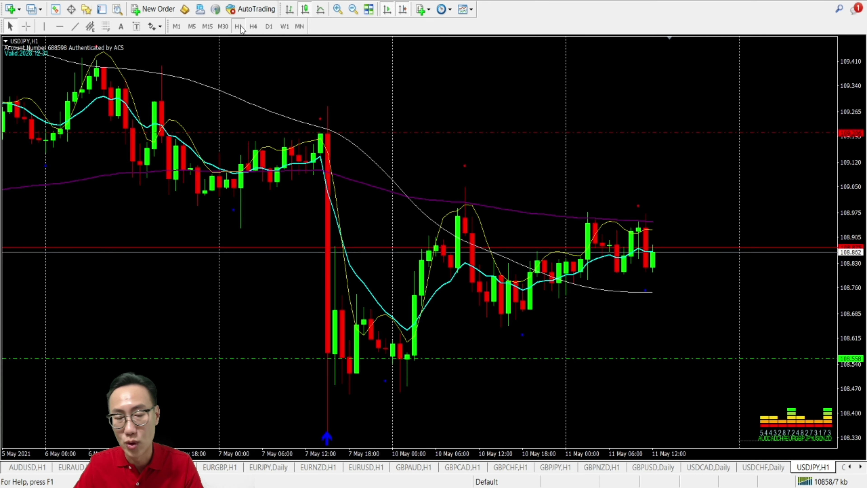